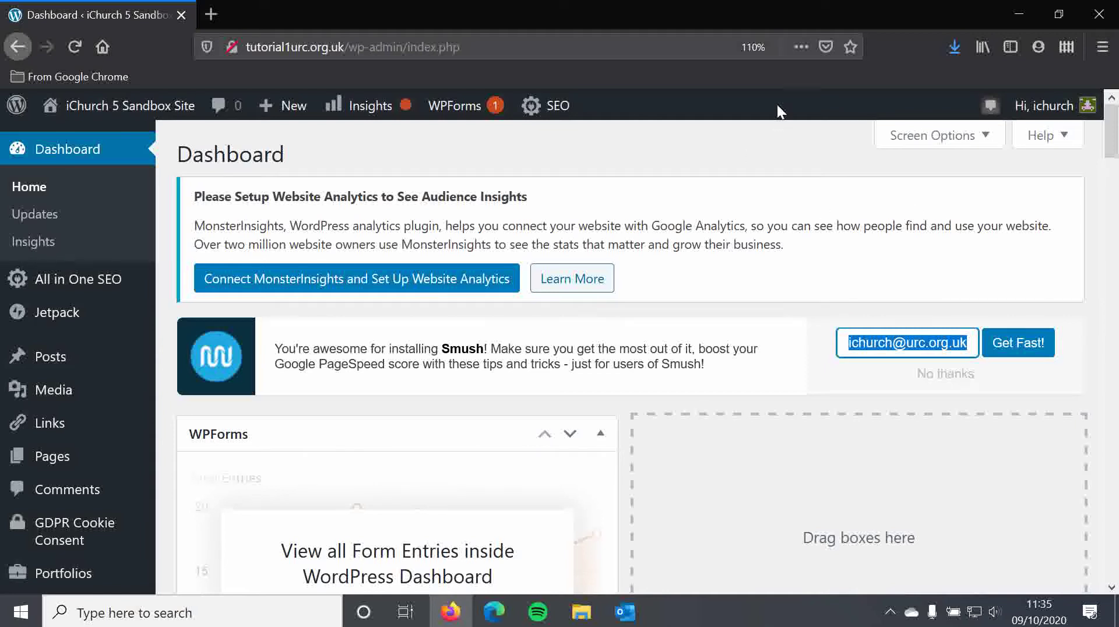
# Reset the browser zoom and open the list of all the site's pages.
pyautogui.click(741, 43)
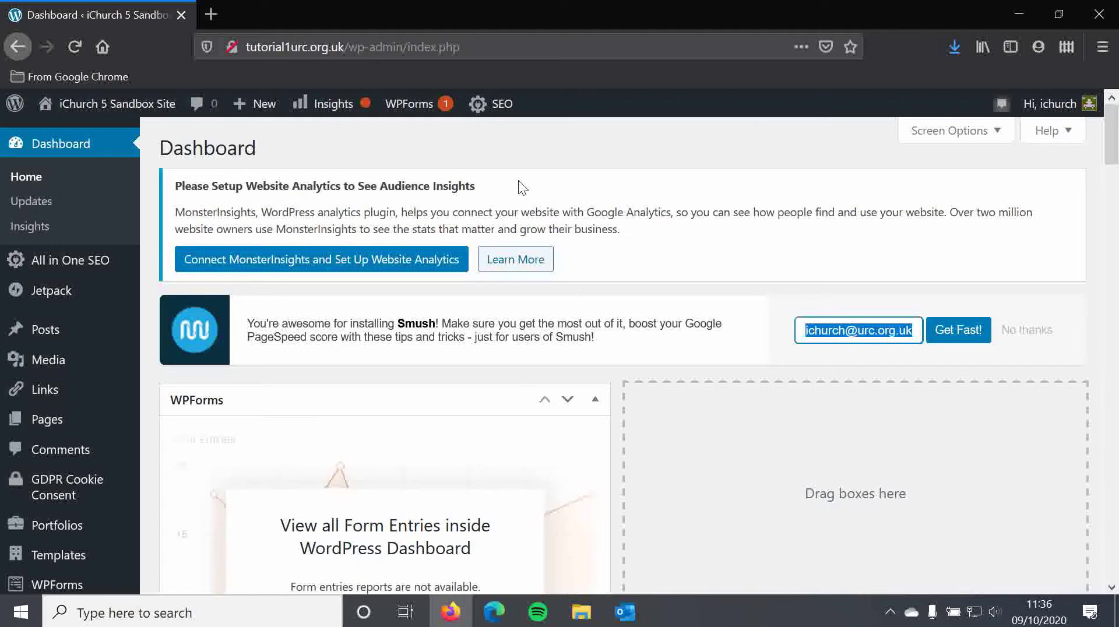
pyautogui.moveTo(88, 424)
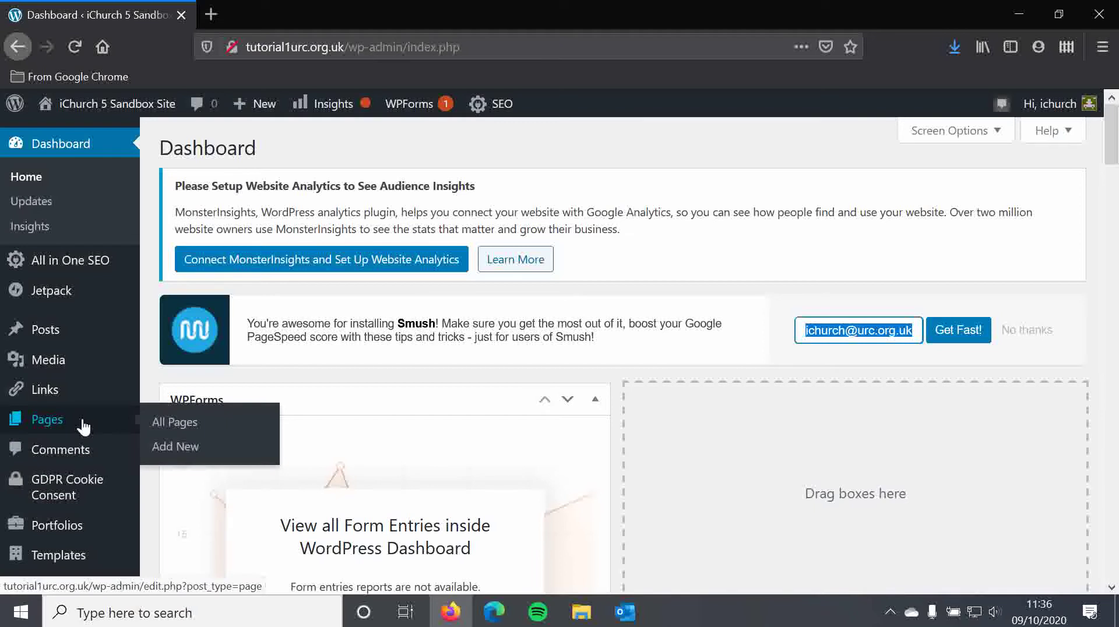
pyautogui.click(84, 427)
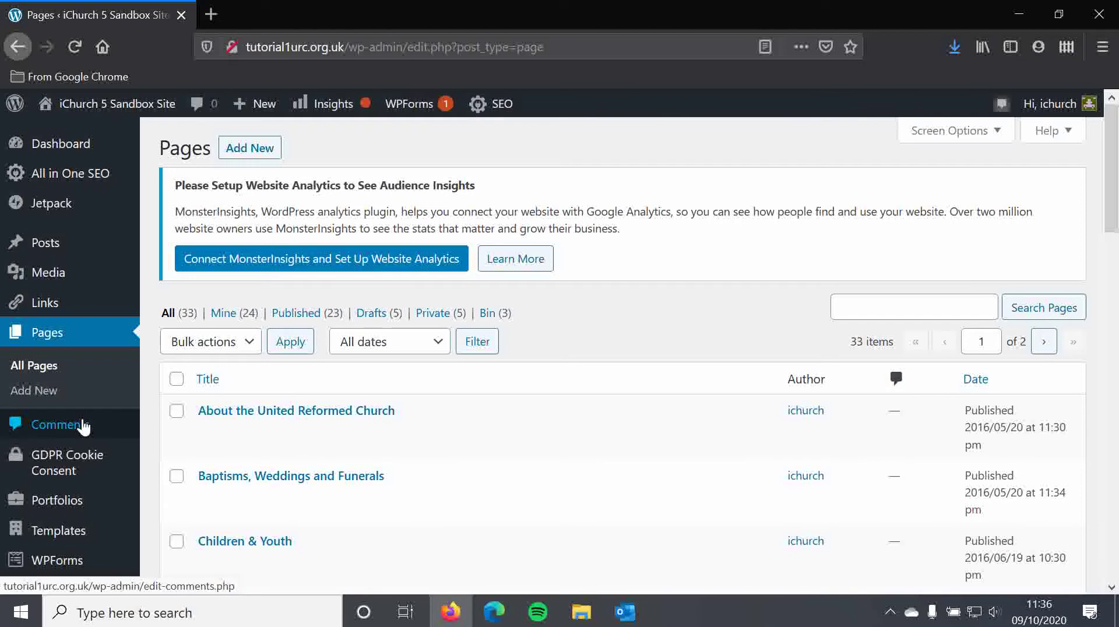
pyautogui.scroll(-3, 414, 419)
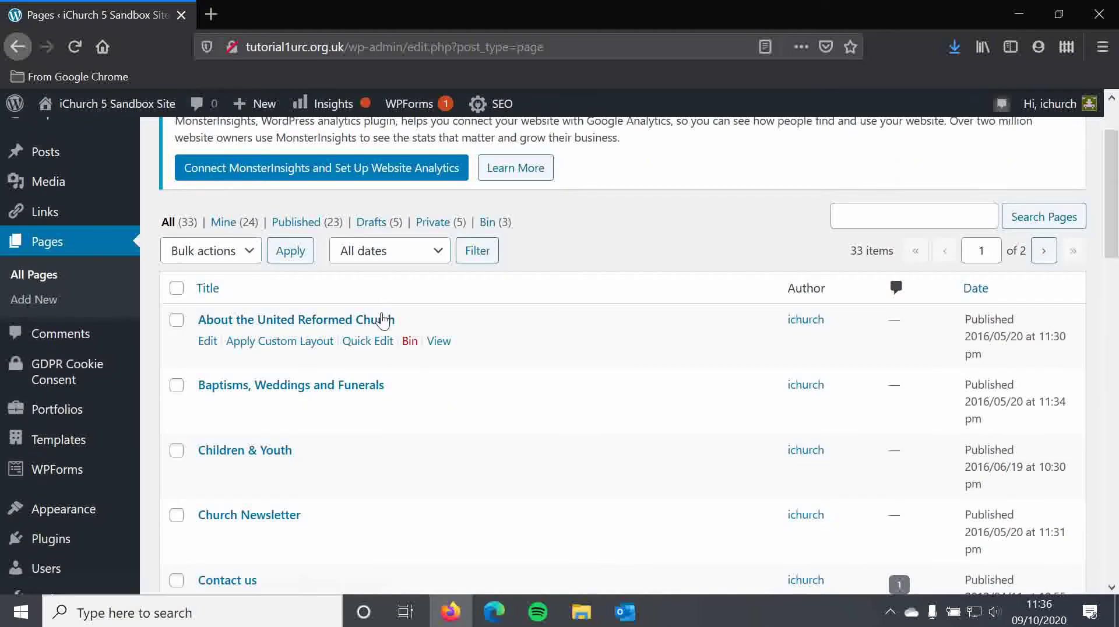
pyautogui.scroll(-3, 280, 309)
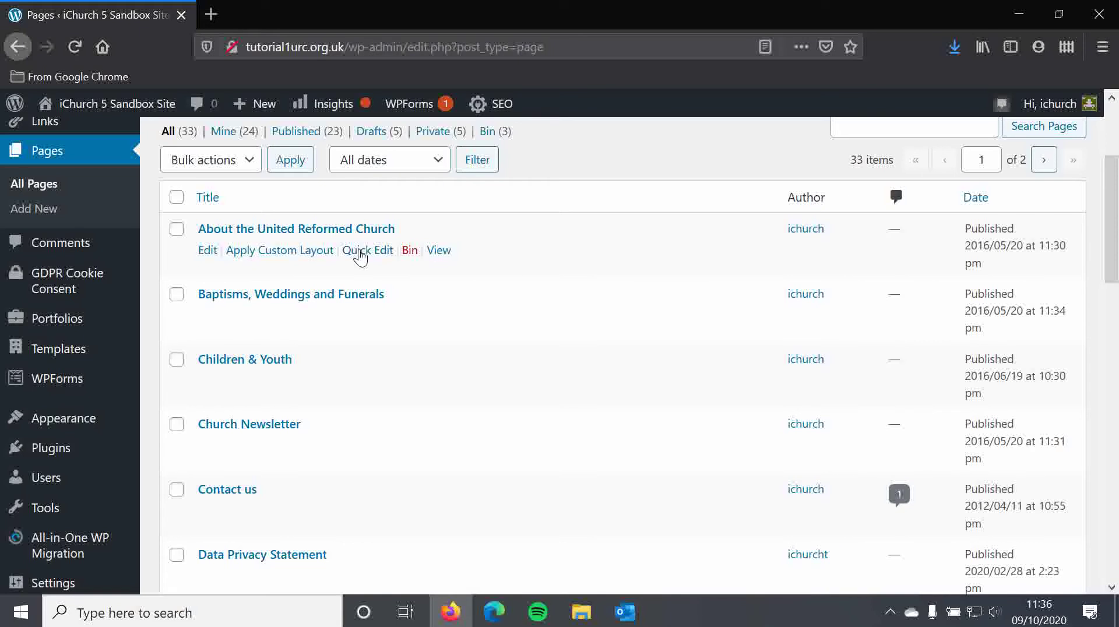
pyautogui.scroll(3, 600, 207)
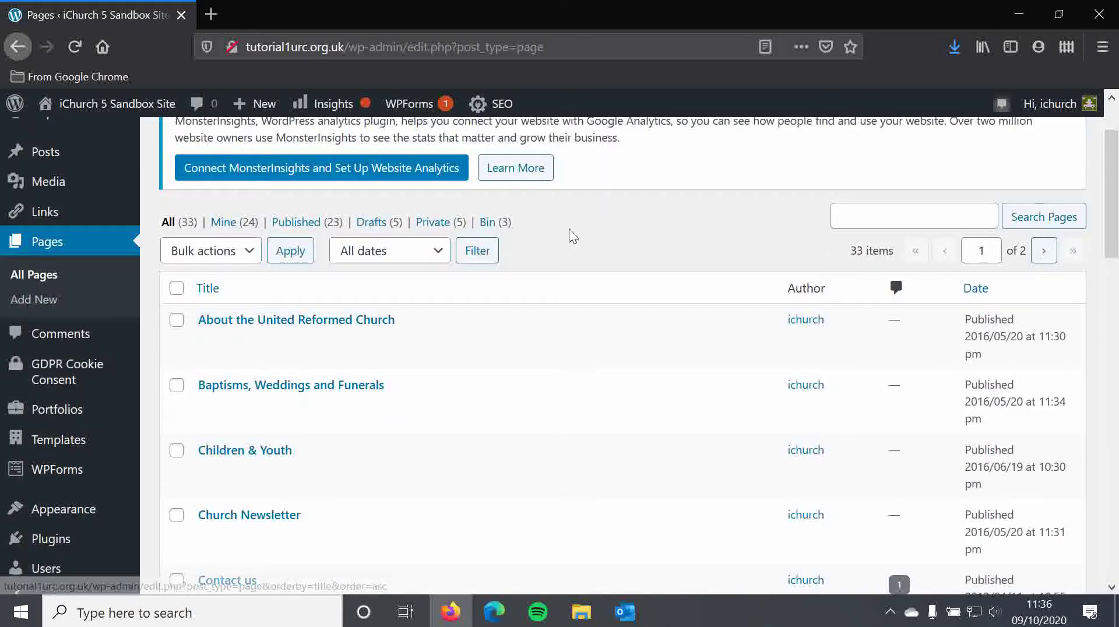
# Open Quick Edit for the About the United Reformed Church page and examine its Order setting.
pyautogui.click(376, 343)
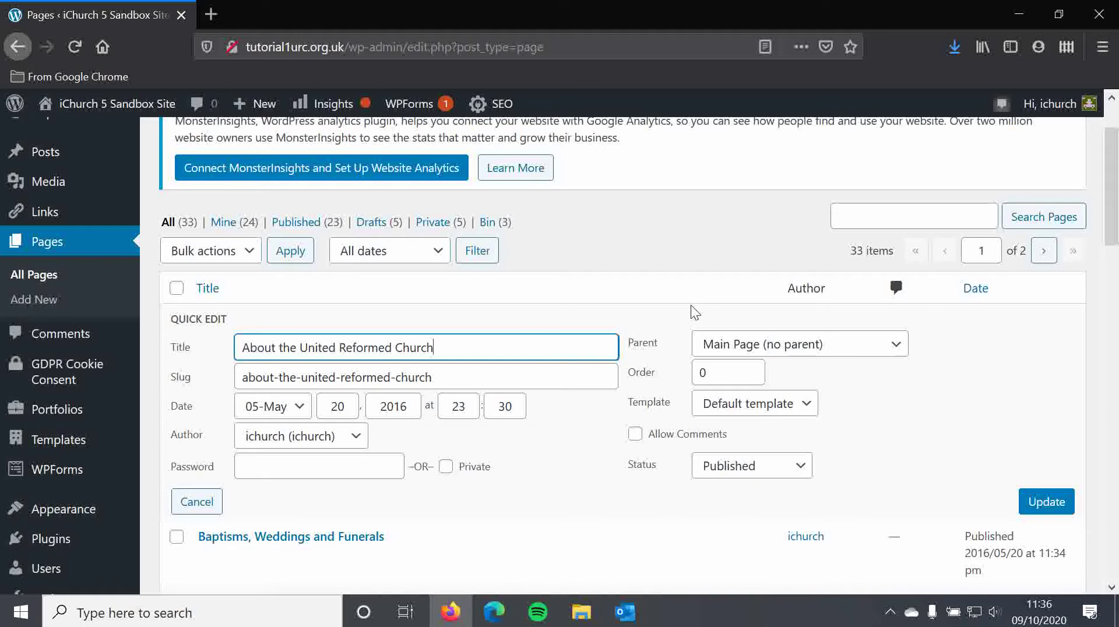
pyautogui.click(738, 373)
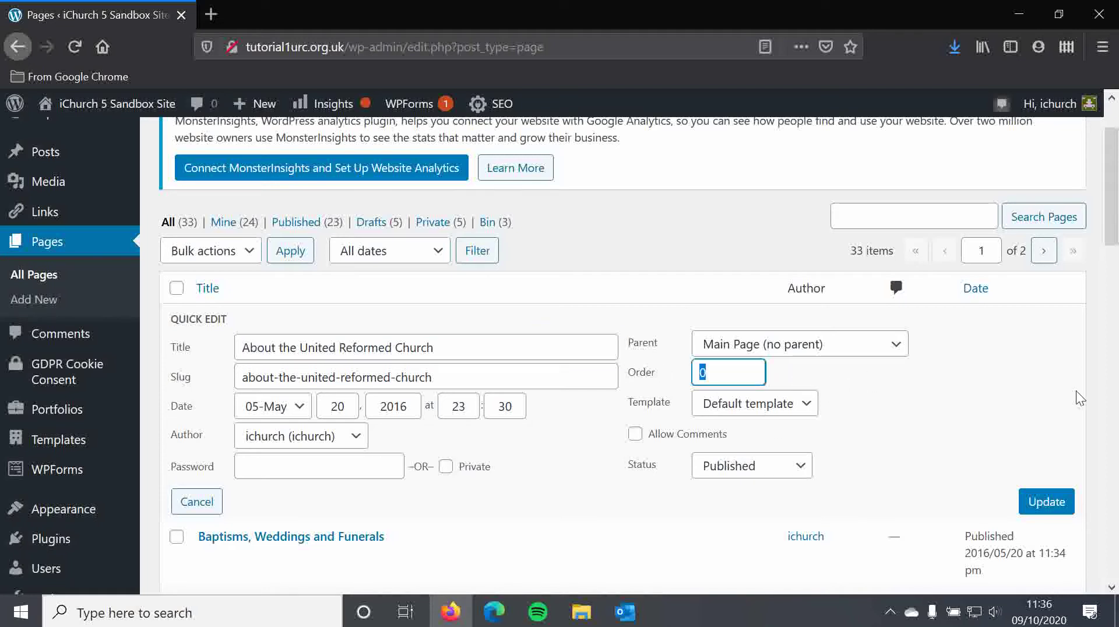
pyautogui.click(732, 306)
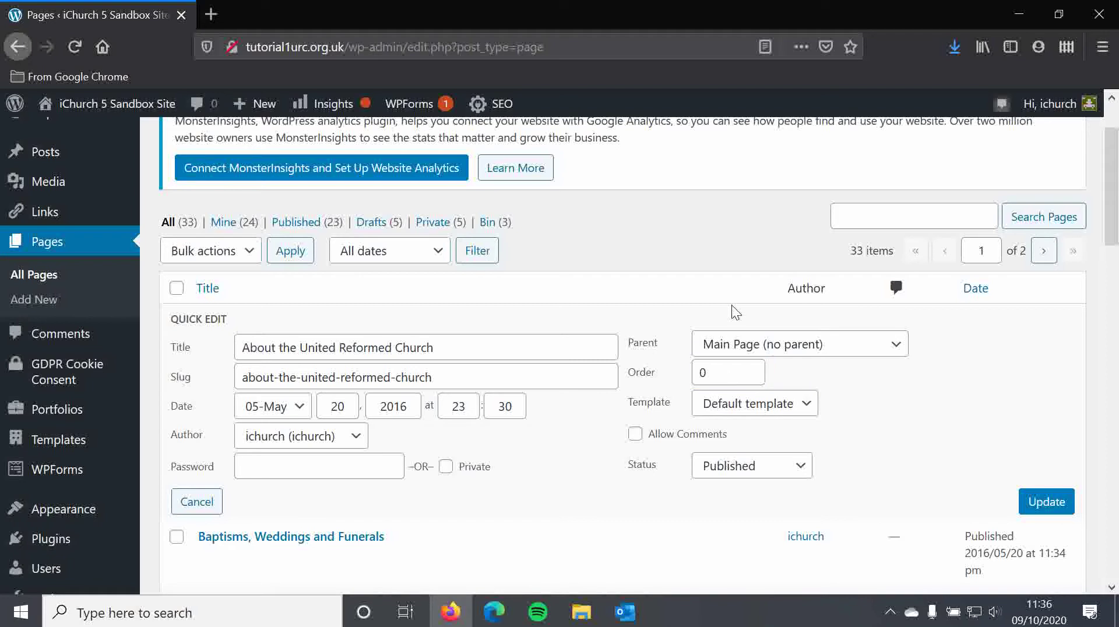
pyautogui.click(732, 378)
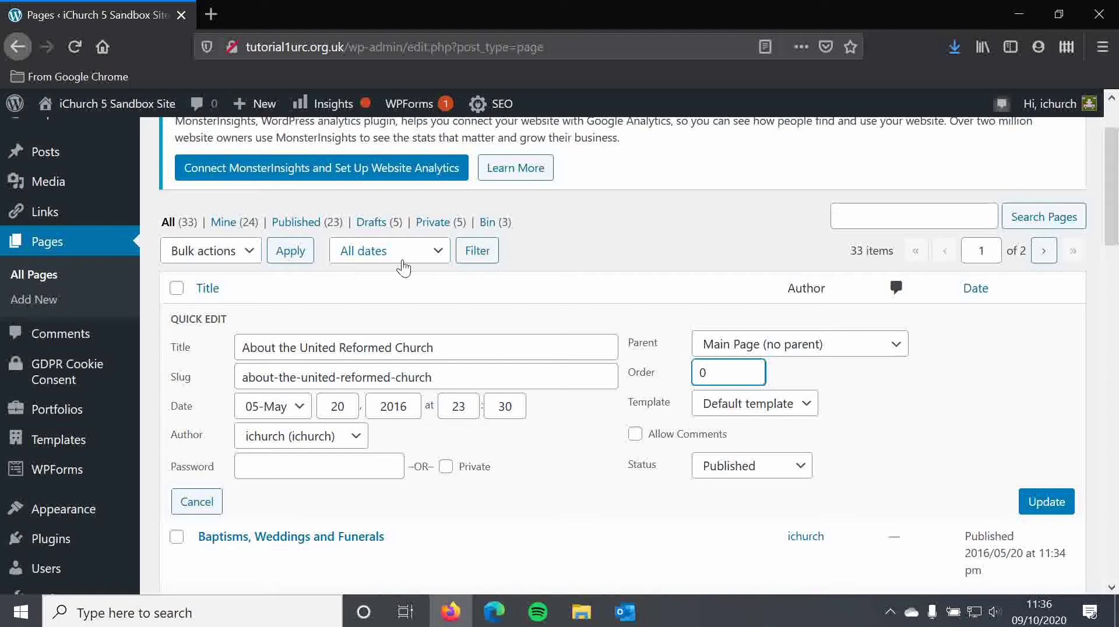
pyautogui.click(647, 225)
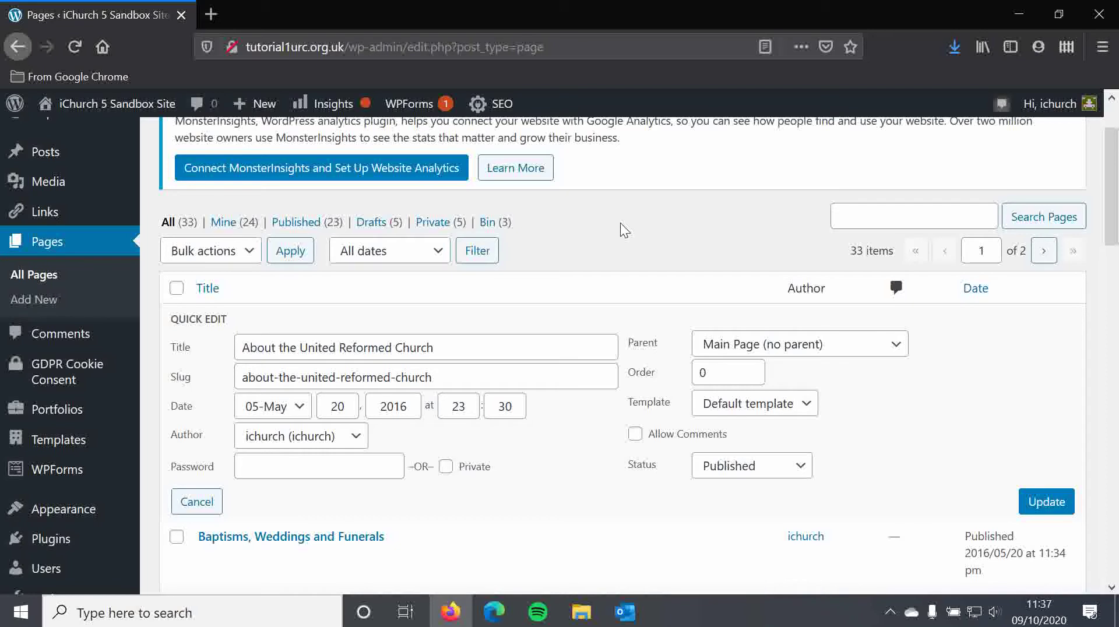
# Open the site's menu editor and review the structure of iChurch 5 Menu.
pyautogui.moveTo(22, 510)
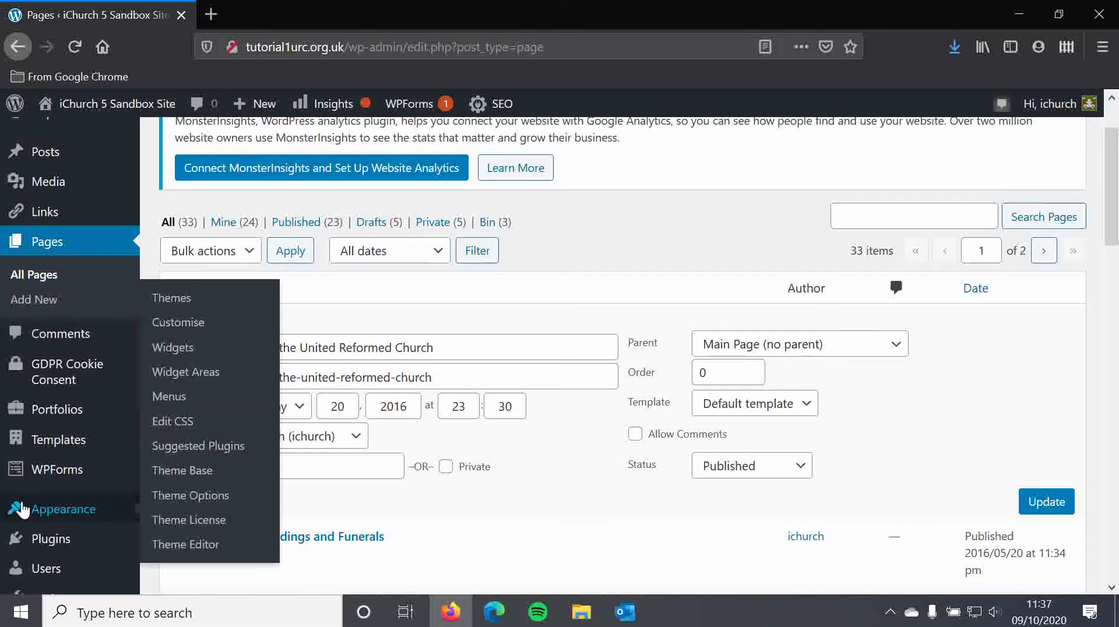
pyautogui.click(161, 397)
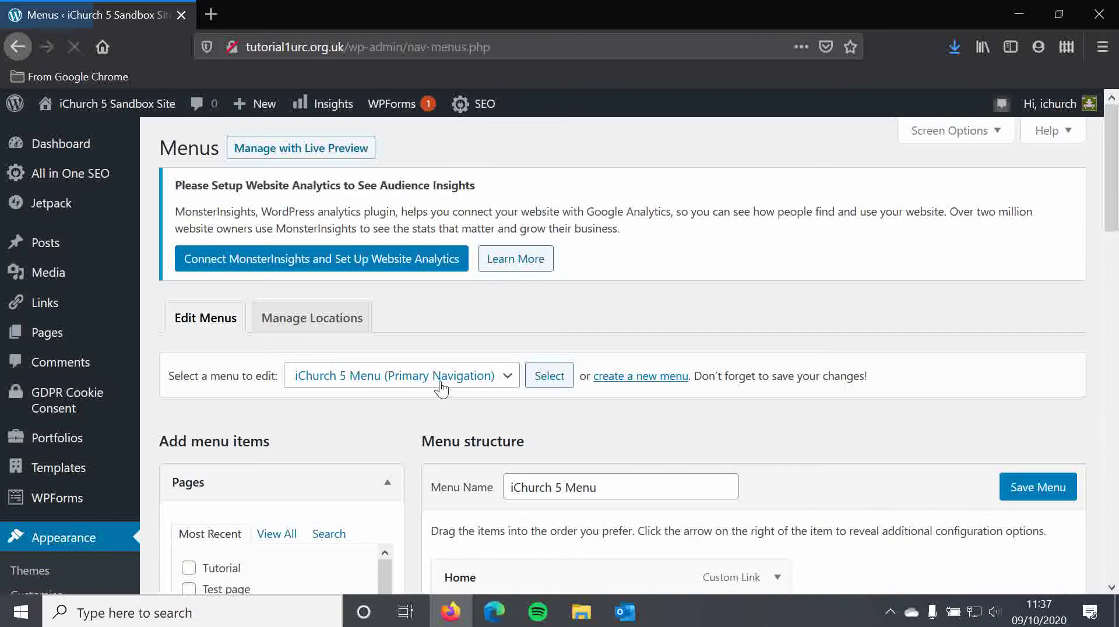
pyautogui.scroll(-3, 426, 410)
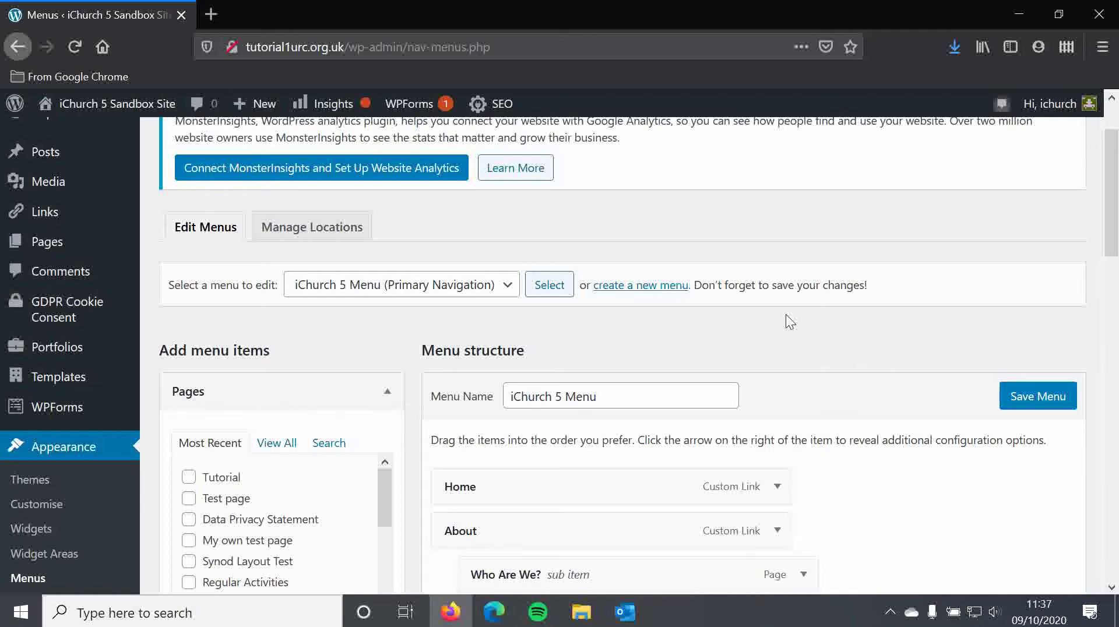
pyautogui.scroll(-3, 786, 313)
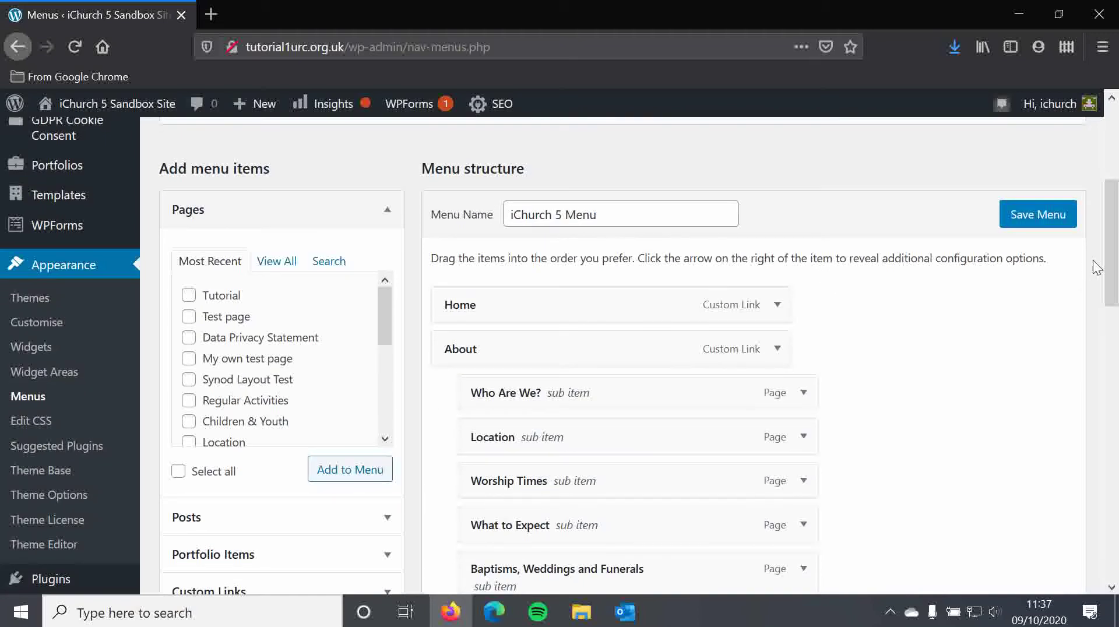
pyautogui.moveTo(1108, 260); pyautogui.dragTo(1108, 308)
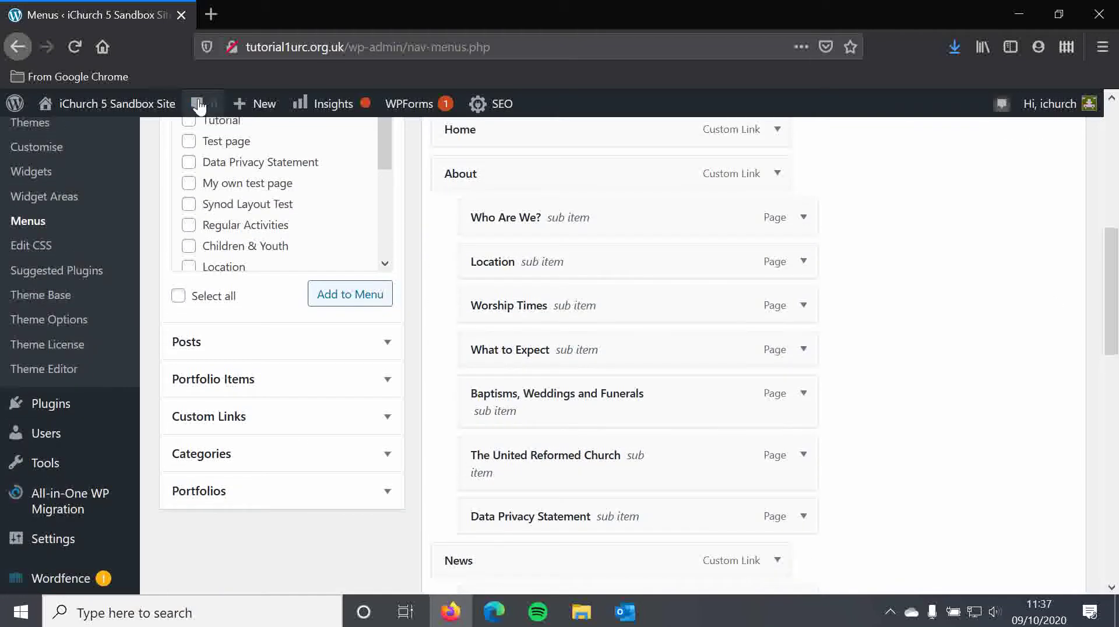
# Open the live site tutorial1urc.org.uk in a new browser tab.
pyautogui.click(210, 13)
pyautogui.write('tutorial1urc.org.uk/')
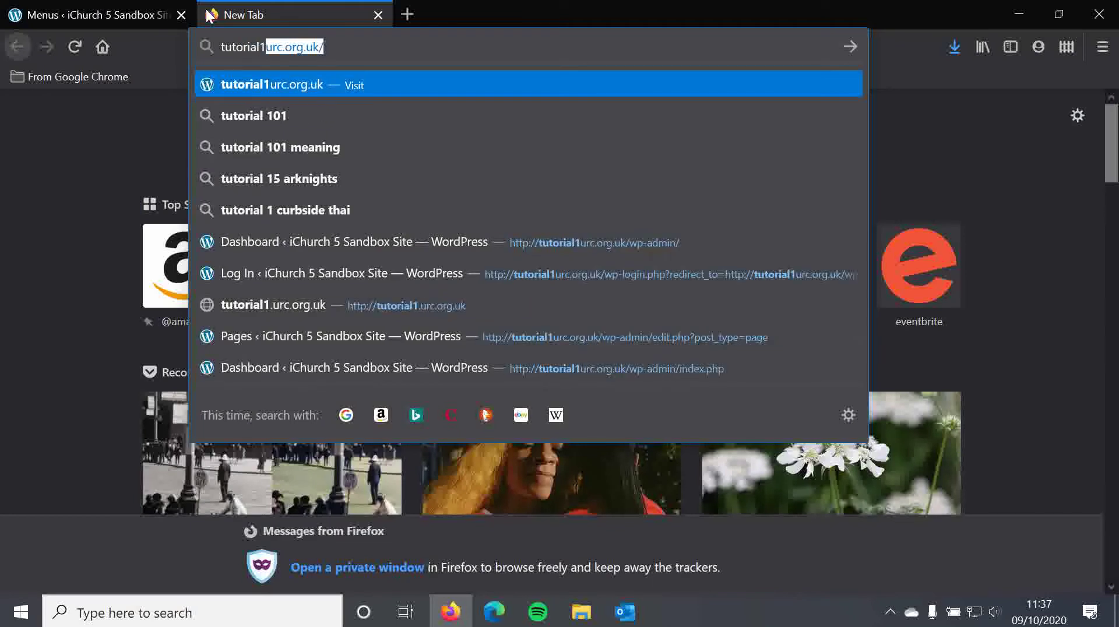
pyautogui.press('Return')
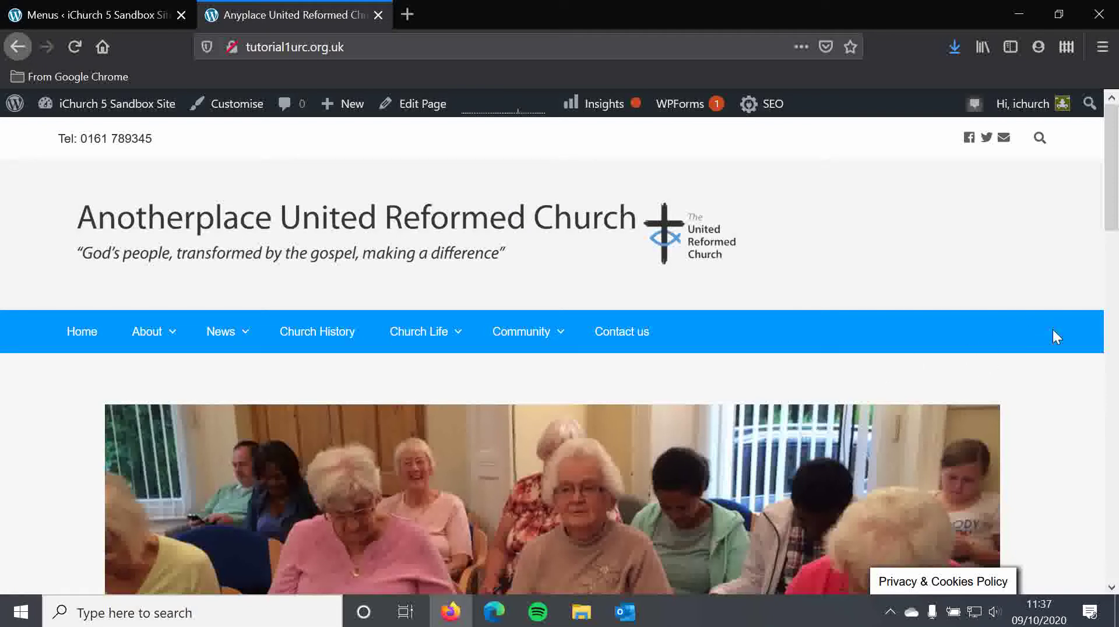
# Compare the iChurch 5 Menu structure with the live site's navigation bar and its submenus.
pyautogui.click(33, 11)
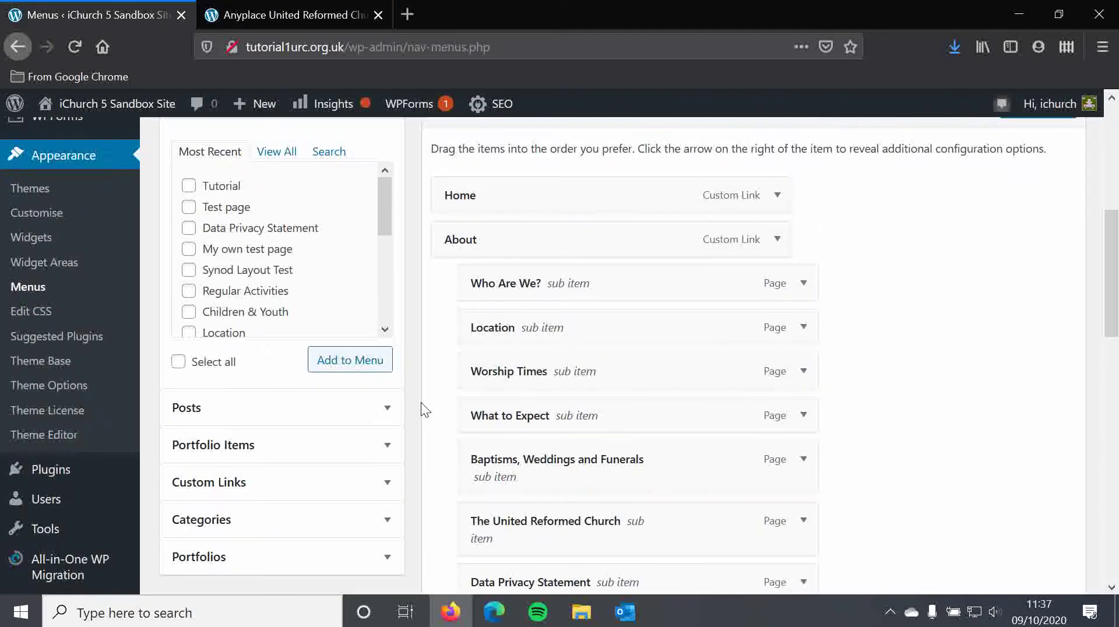
pyautogui.scroll(3, 421, 402)
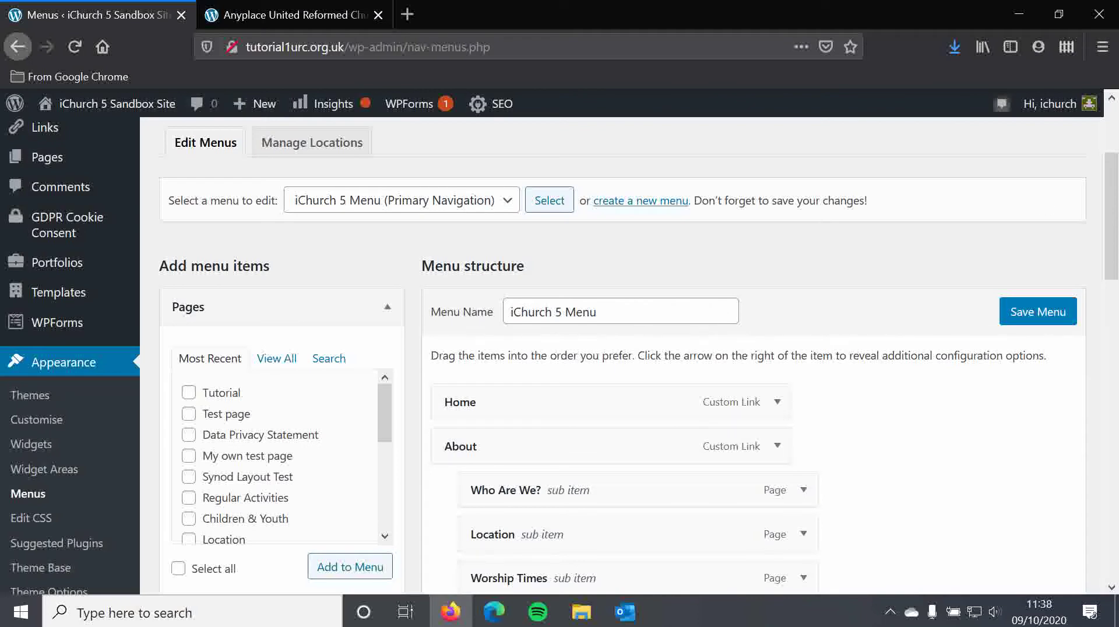
pyautogui.moveTo(1110, 225); pyautogui.dragTo(1100, 284)
pyautogui.click(240, 14)
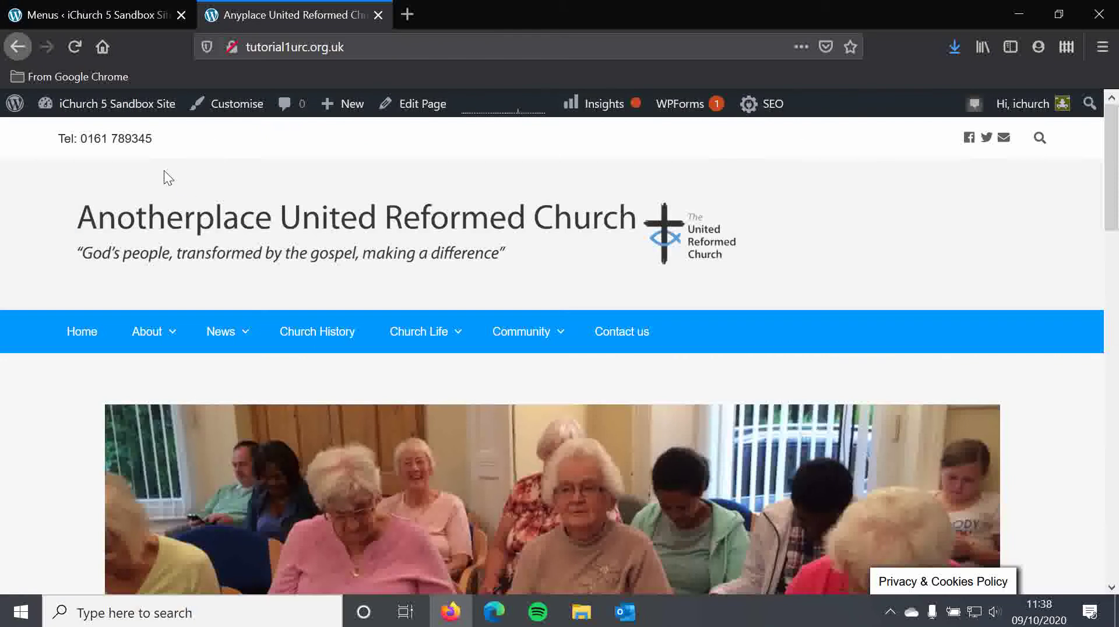
pyautogui.moveTo(149, 334)
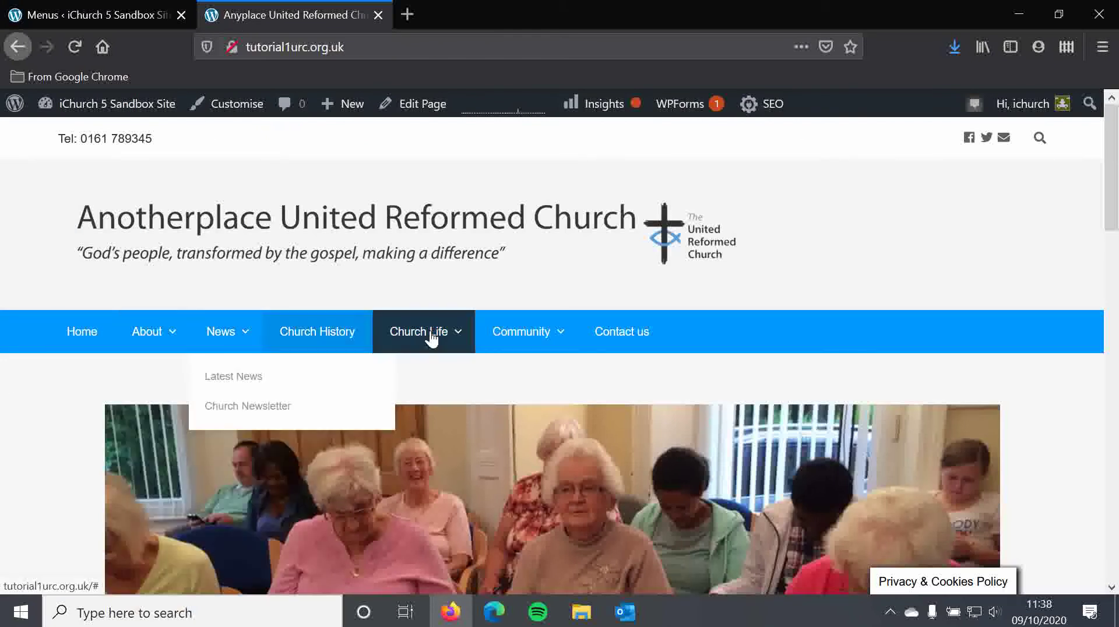
pyautogui.moveTo(517, 336)
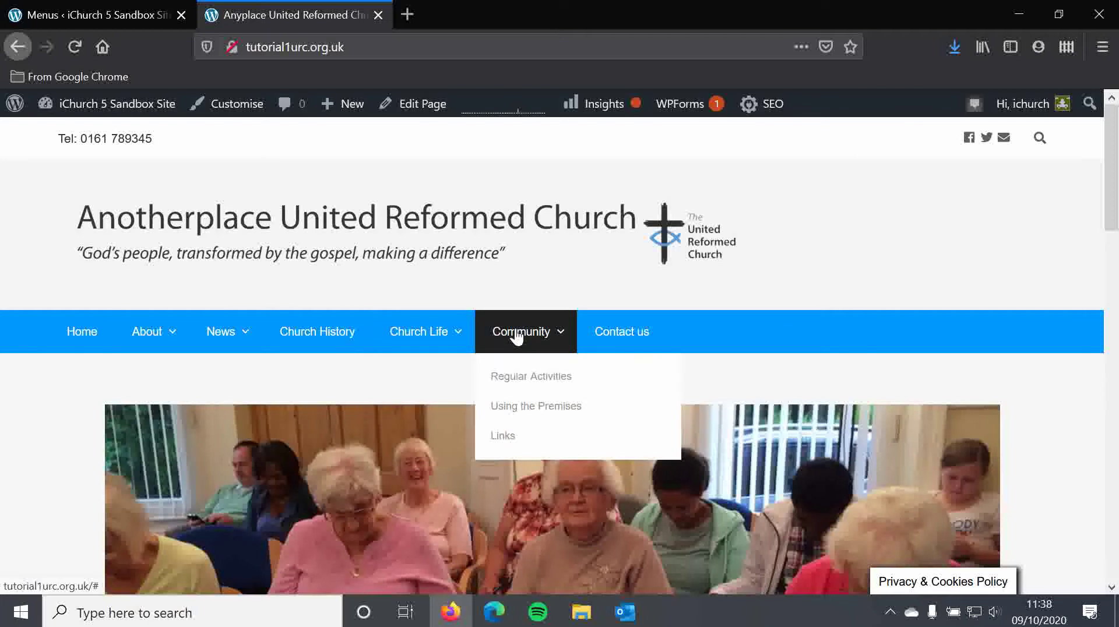
pyautogui.click(84, 4)
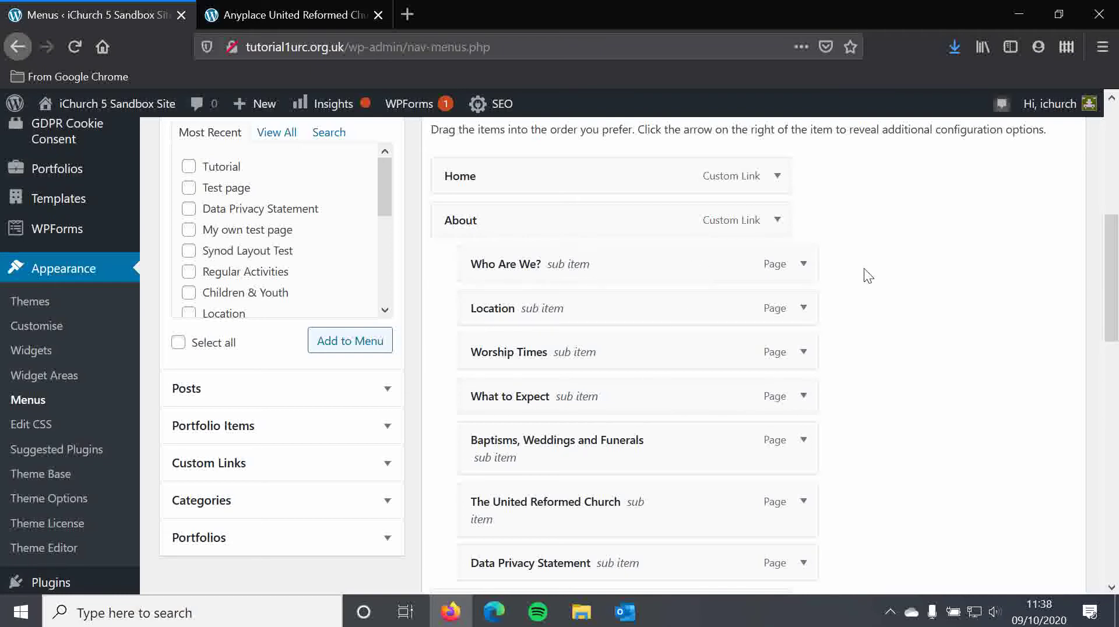
# Examine the full list, search and most recent views of pages that can be added to the menu.
pyautogui.scroll(3, 874, 291)
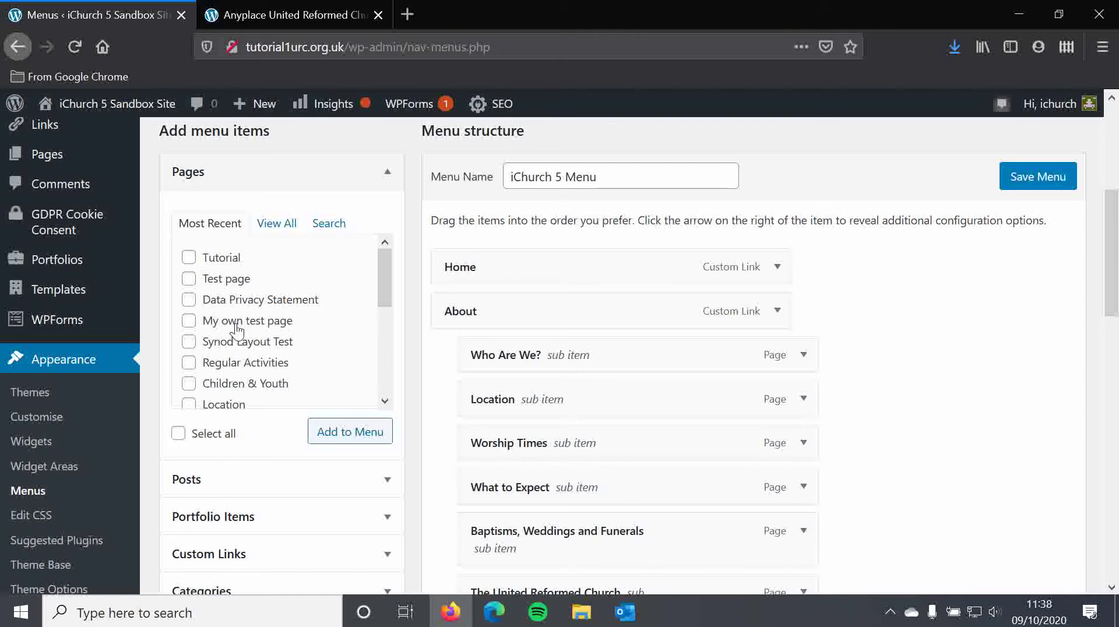
pyautogui.click(265, 226)
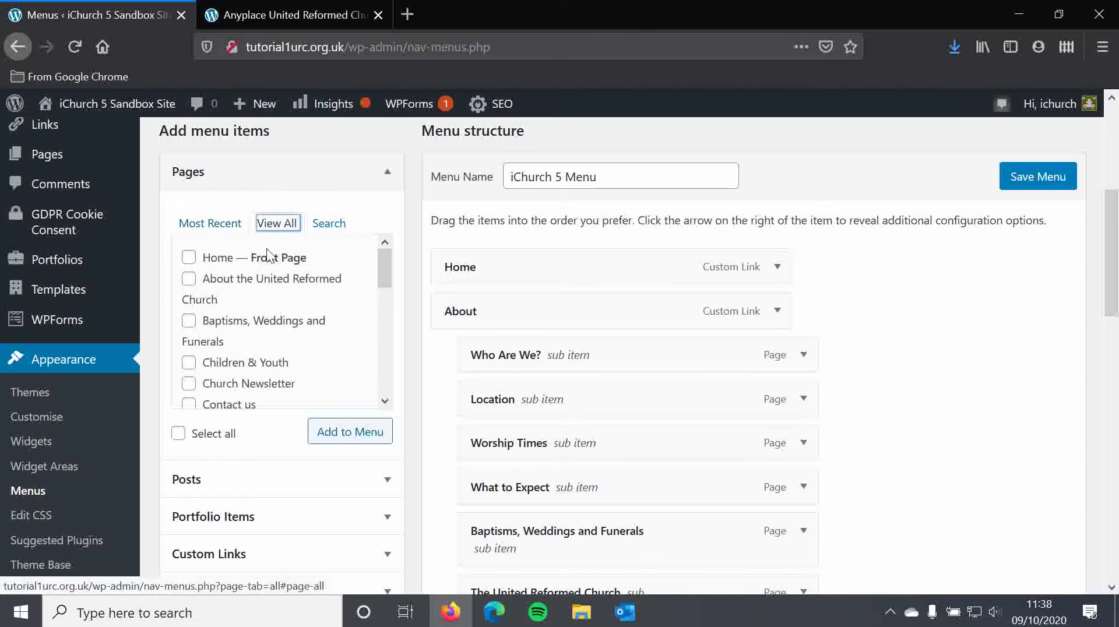
pyautogui.moveTo(385, 274)
pyautogui.mouseDown()
pyautogui.moveTo(389, 400)
pyautogui.moveTo(400, 275)
pyautogui.mouseUp()
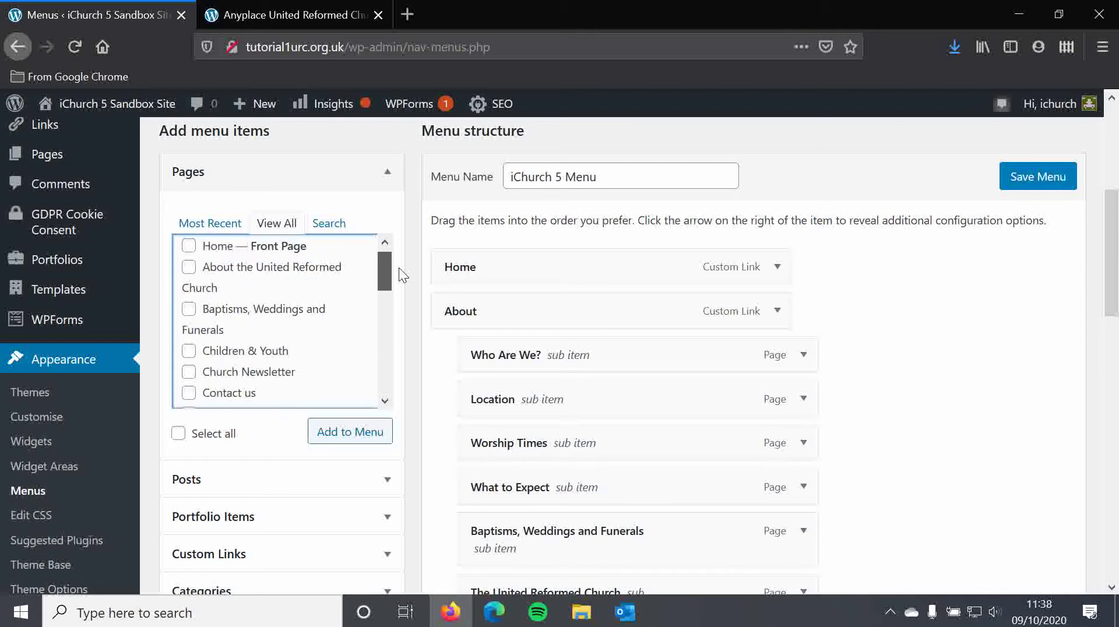
pyautogui.click(342, 232)
pyautogui.click(221, 227)
pyautogui.click(250, 198)
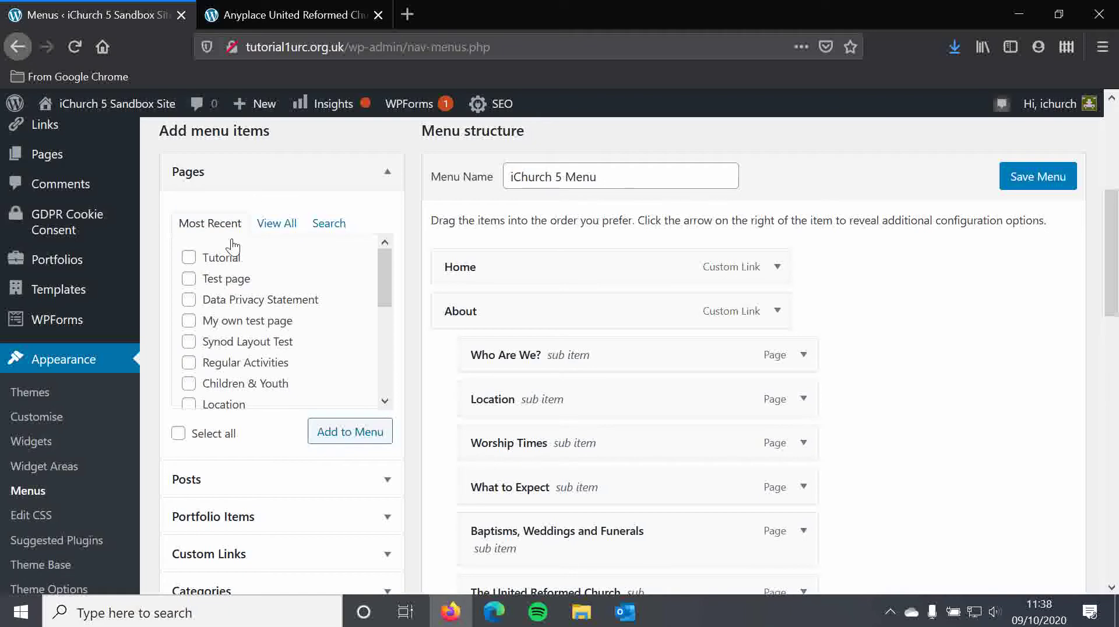
# Add the Tutorial page to iChurch 5 Menu and save the menu.
pyautogui.click(189, 259)
pyautogui.click(343, 442)
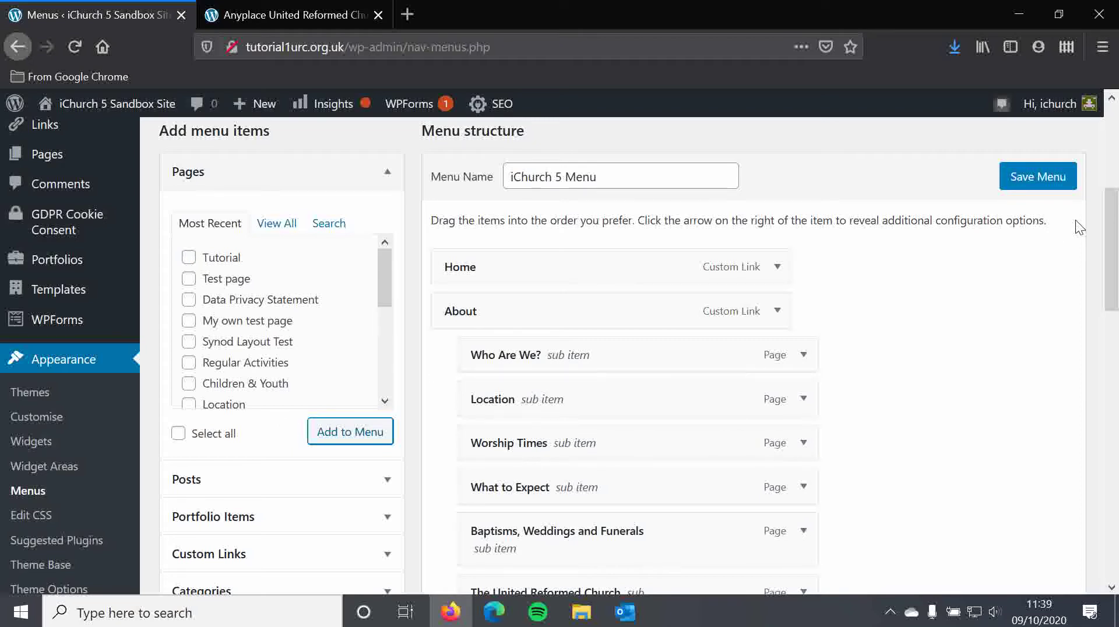
pyautogui.moveTo(1109, 241); pyautogui.dragTo(1104, 482)
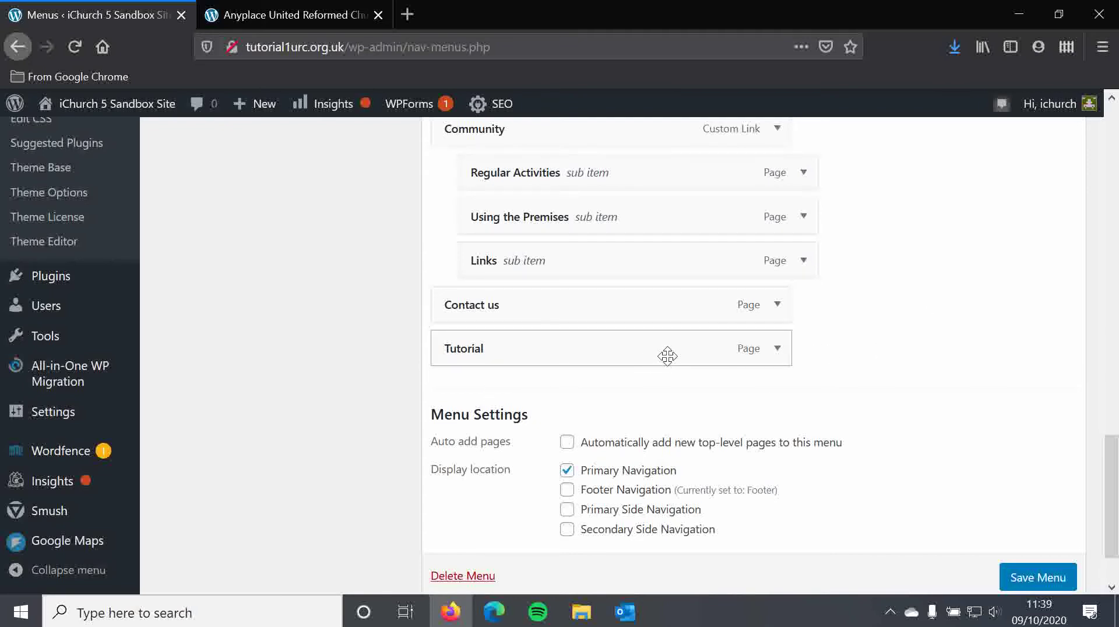
pyautogui.click(1041, 579)
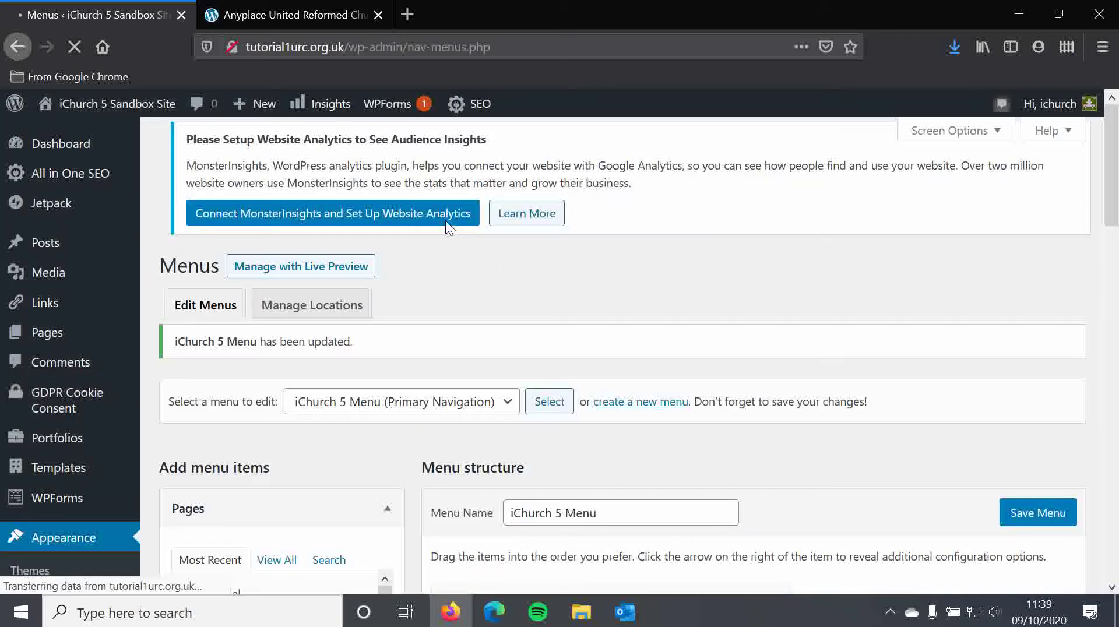
# Reload the live site and check its navigation bar for the Tutorial page.
pyautogui.click(330, 8)
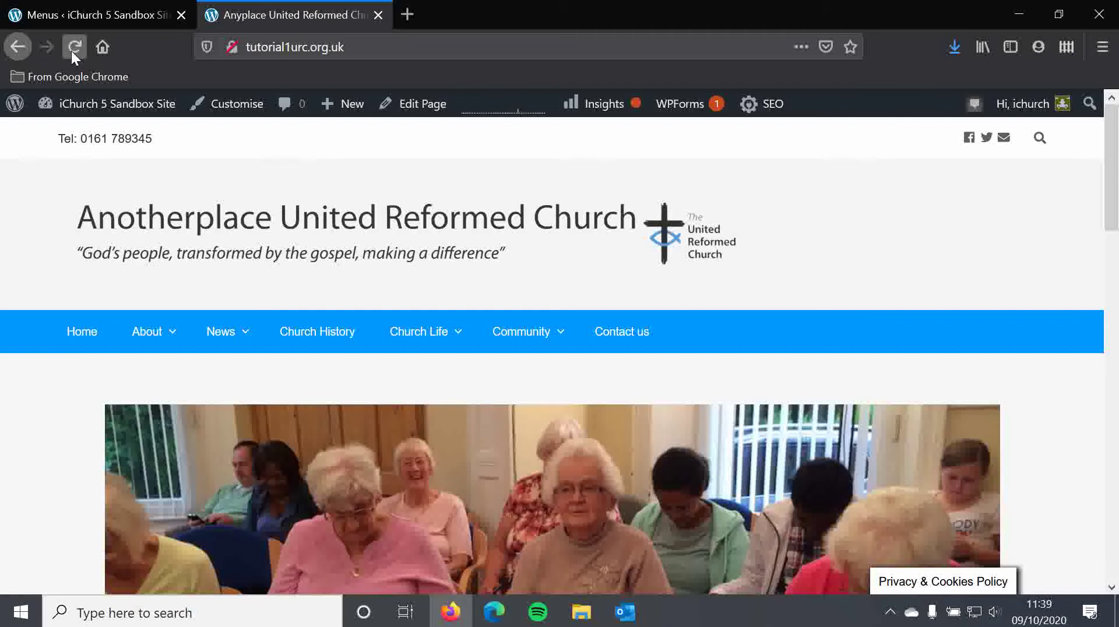
pyautogui.click(71, 51)
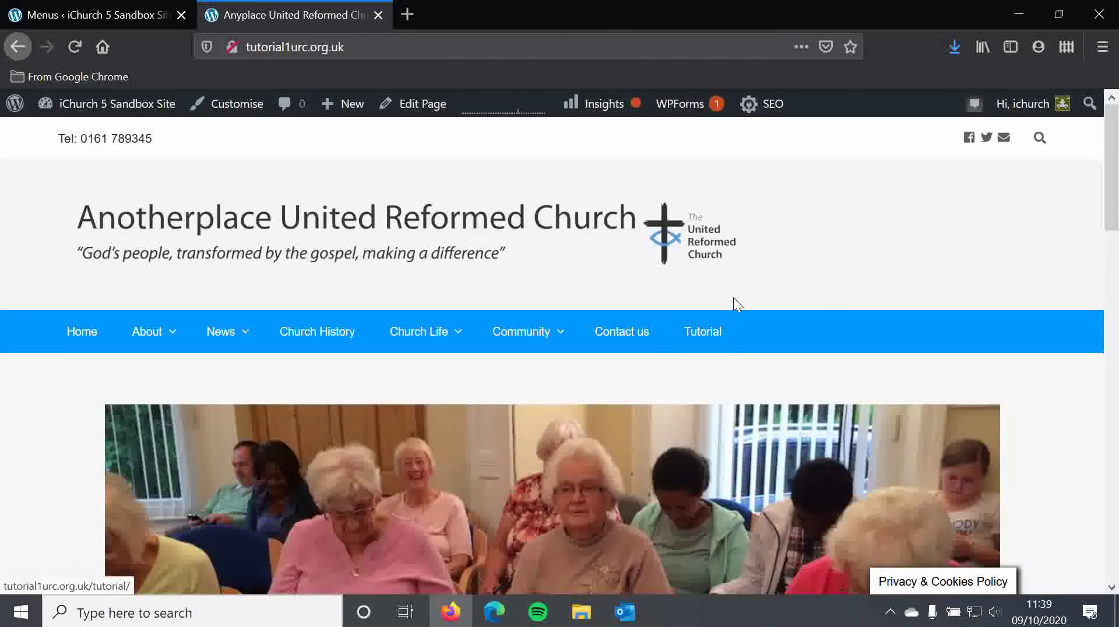
# Nest the Tutorial page as a sub item under Contact us in iChurch 5 Menu and save the menu.
pyautogui.click(44, 5)
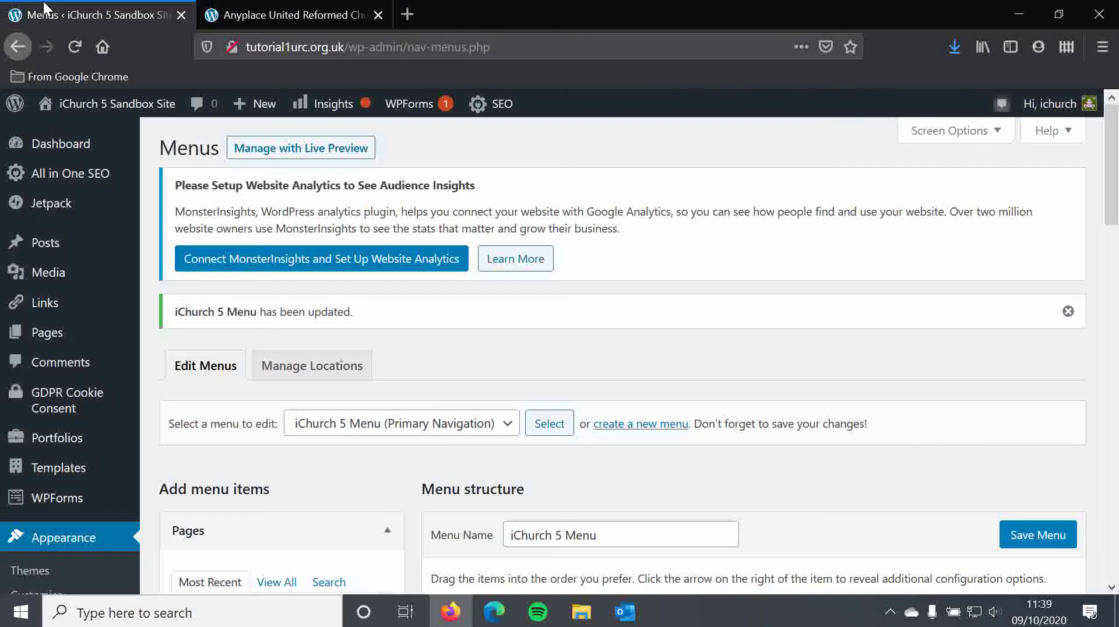
pyautogui.scroll(-15, 698, 335)
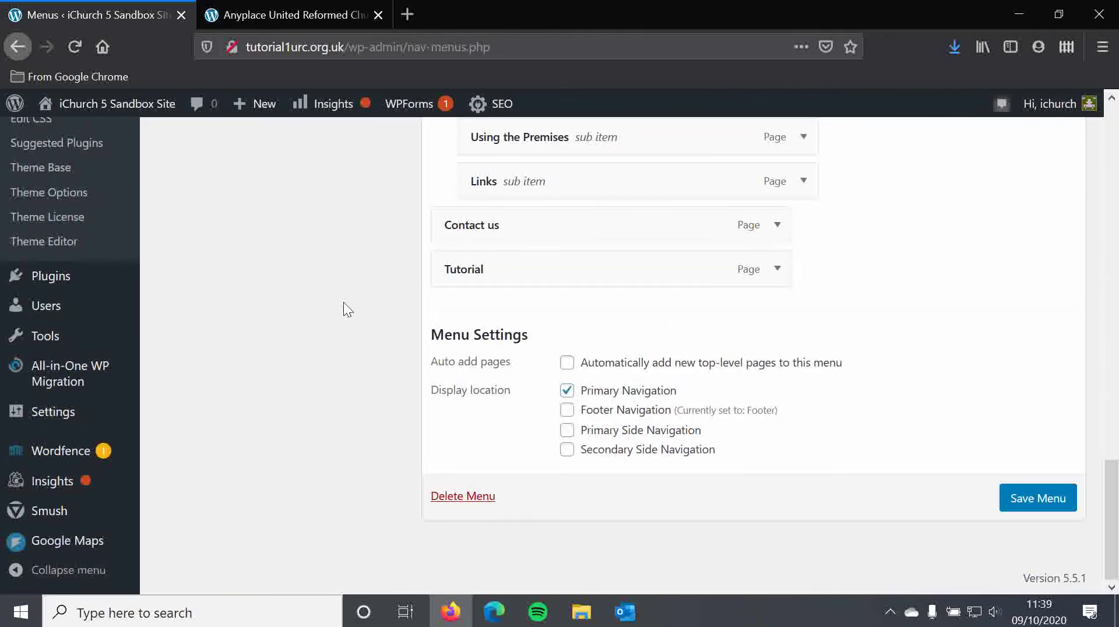
pyautogui.scroll(3, 343, 303)
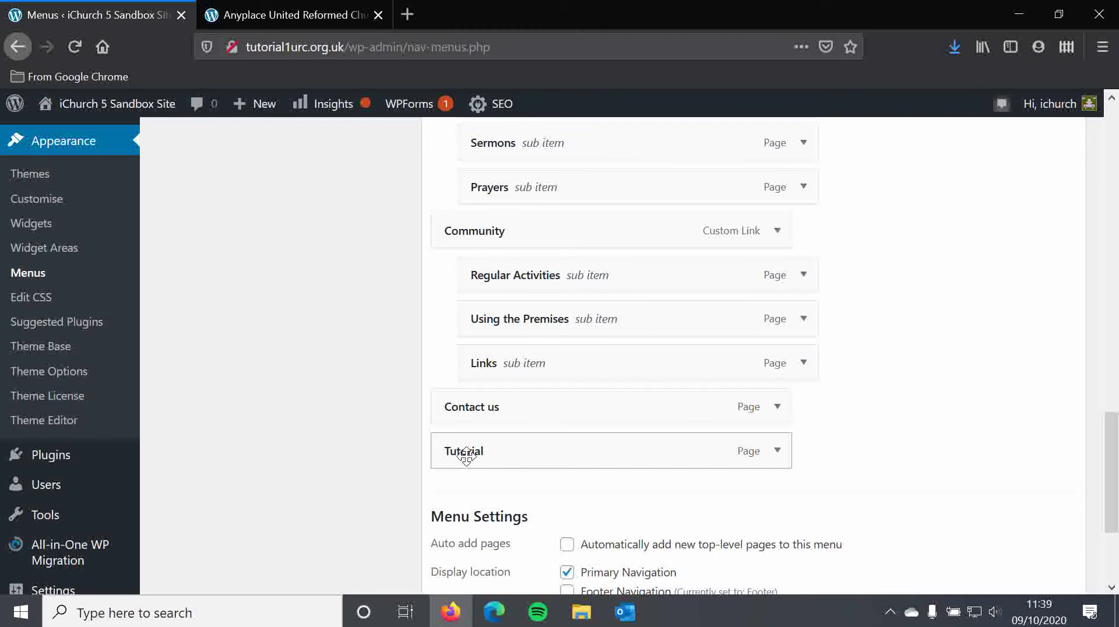
pyautogui.moveTo(466, 456); pyautogui.dragTo(496, 455)
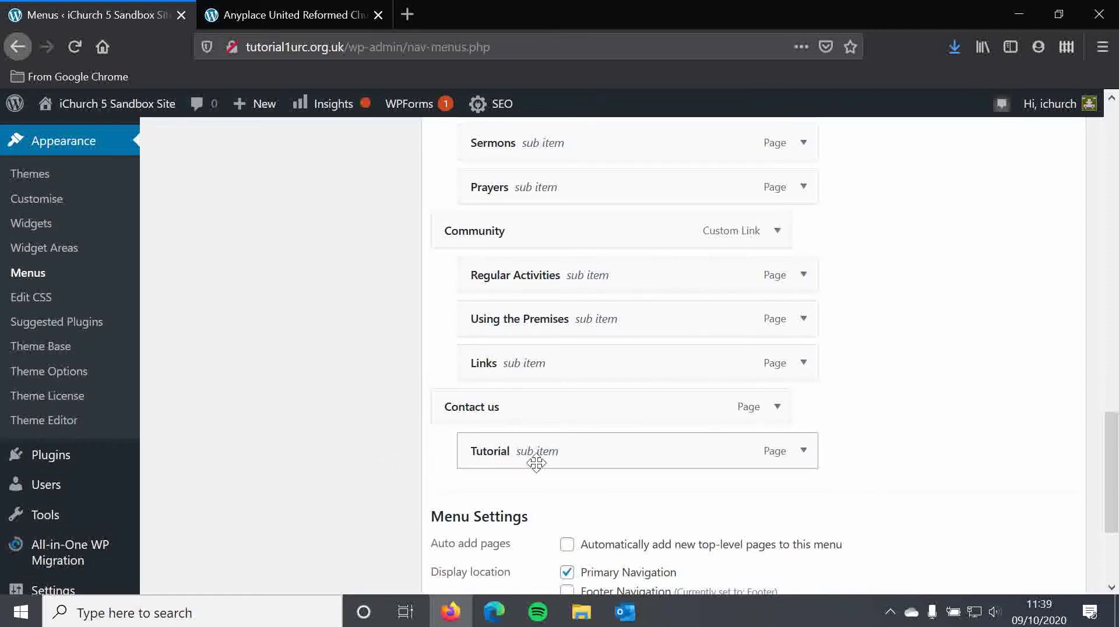
pyautogui.scroll(-2, 898, 443)
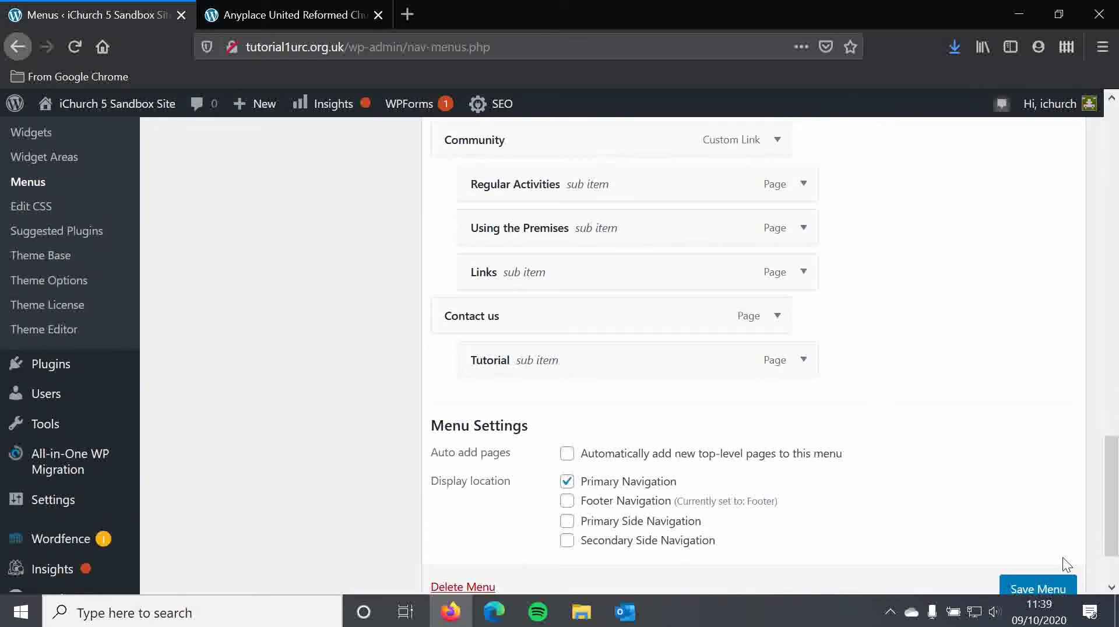
pyautogui.click(1019, 590)
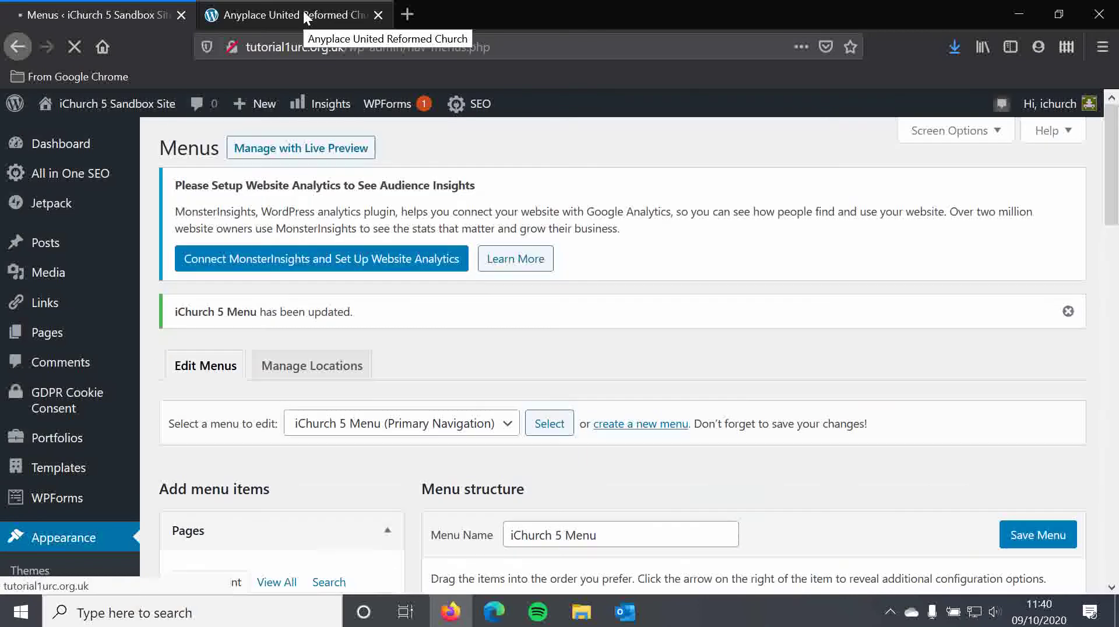
# Reload the live site and check the Contact us submenu for the Tutorial page.
pyautogui.click(303, 12)
pyautogui.click(72, 45)
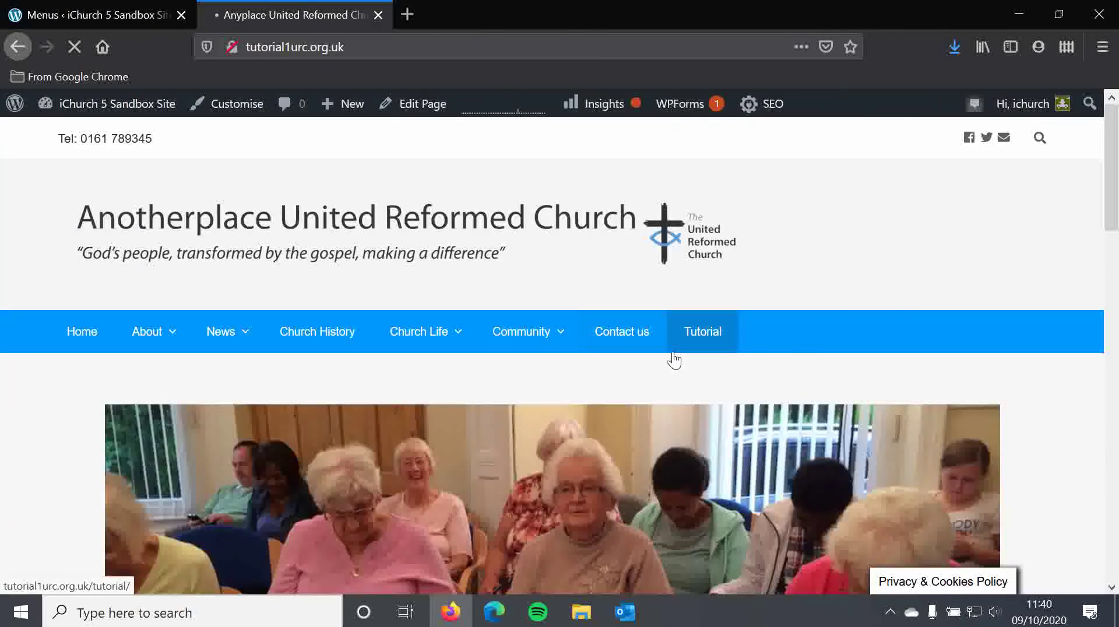
pyautogui.moveTo(643, 331)
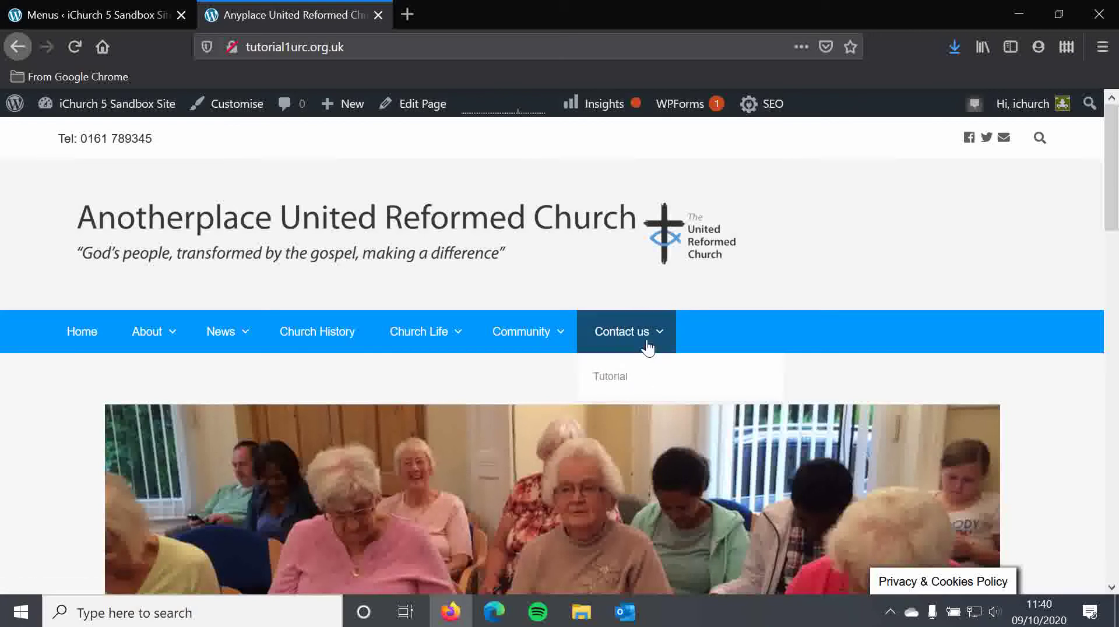
# Move the Tutorial item out from under Contact us in the menu structure using its item settings, and collapse them.
pyautogui.click(40, 7)
pyautogui.scroll(-15, 758, 376)
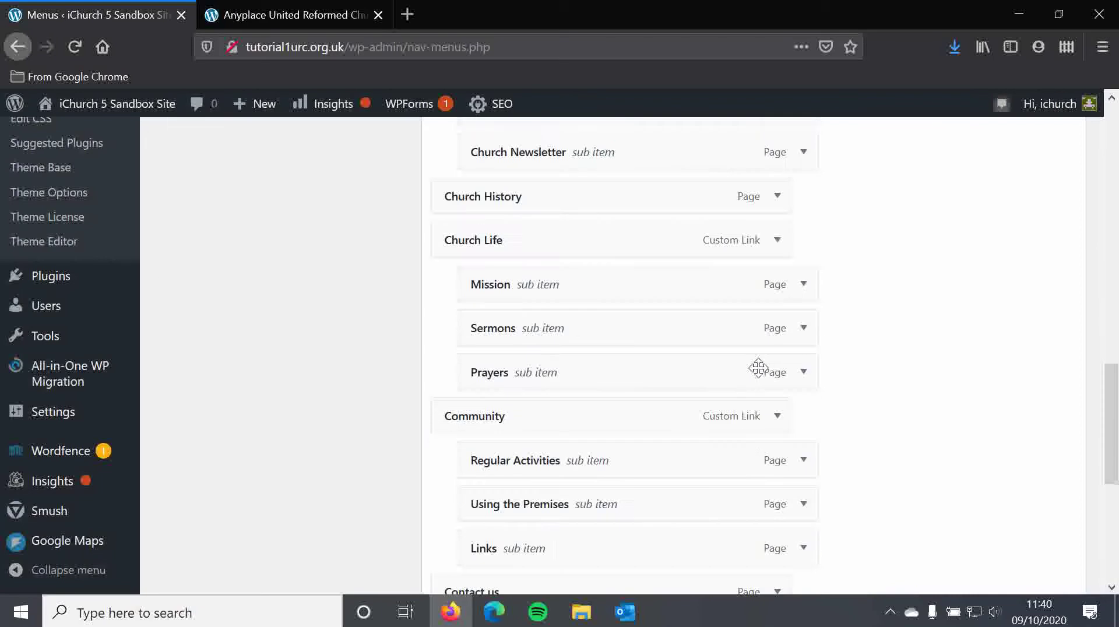
pyautogui.scroll(3, 538, 333)
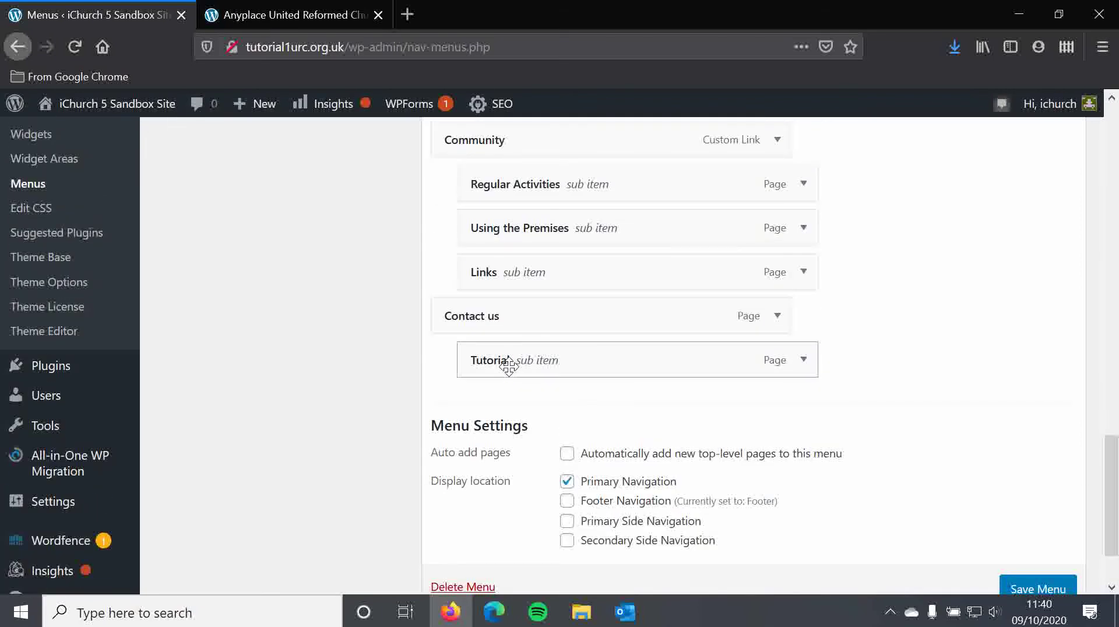
pyautogui.moveTo(508, 363); pyautogui.dragTo(492, 365)
pyautogui.moveTo(706, 366); pyautogui.dragTo(752, 365)
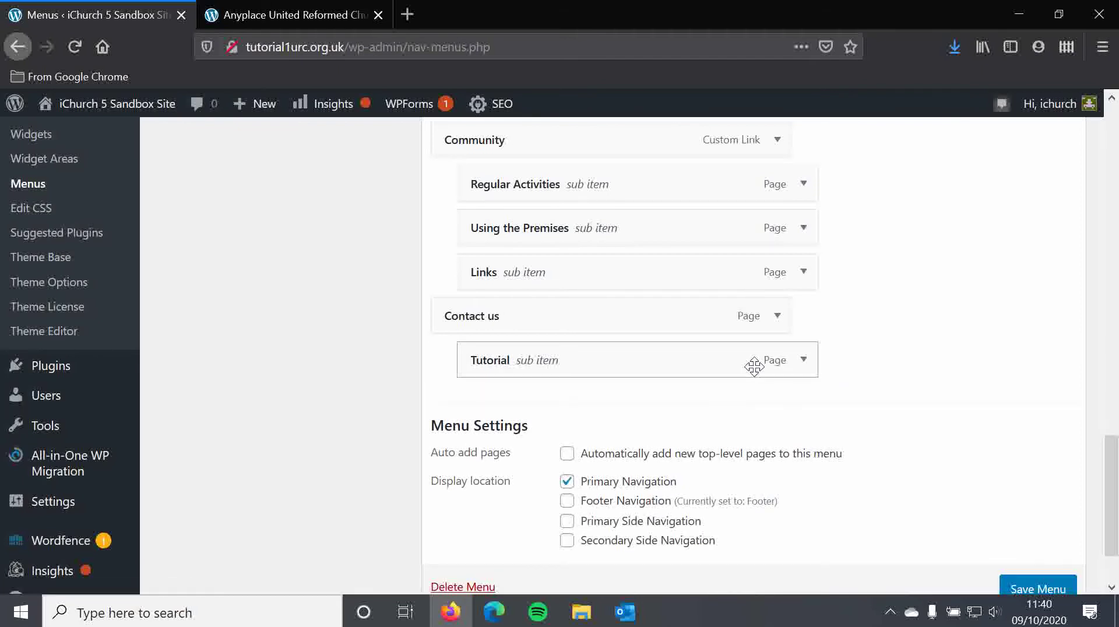
pyautogui.click(804, 362)
pyautogui.scroll(-3, 807, 362)
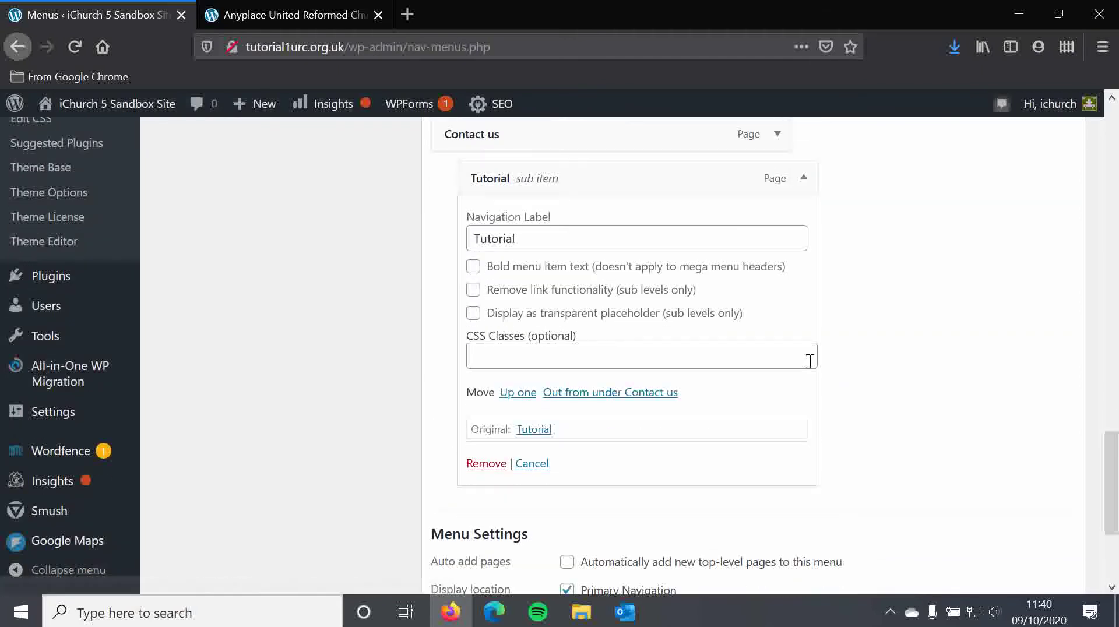
pyautogui.click(579, 393)
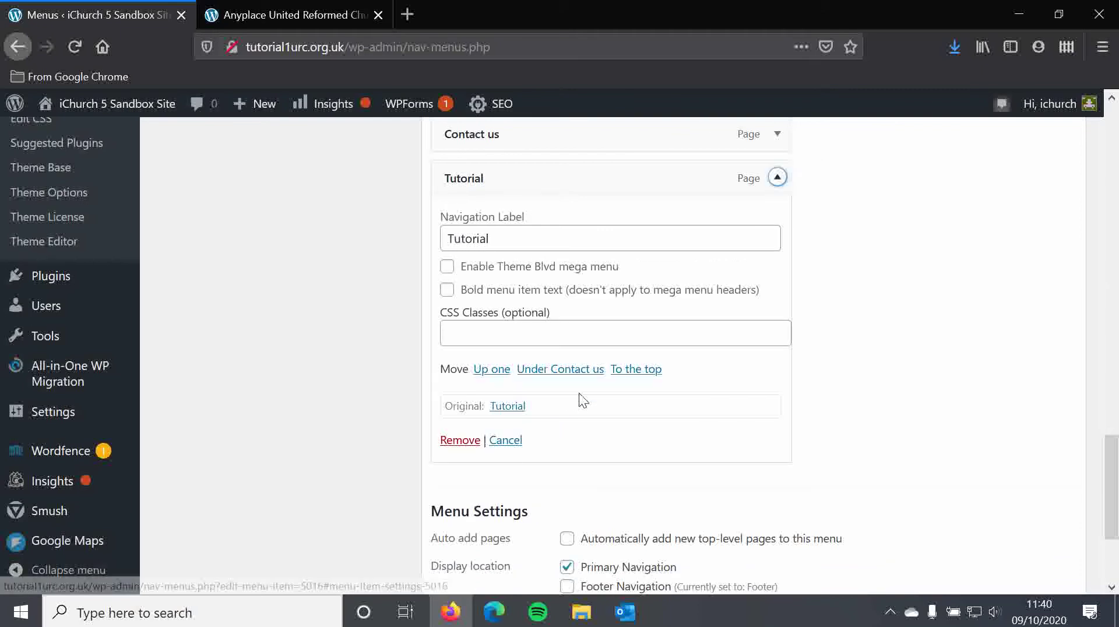
pyautogui.click(778, 178)
# Examine the item settings and move options of the Regular Activities sub item under Community, and collapse them.
pyautogui.scroll(4, 821, 292)
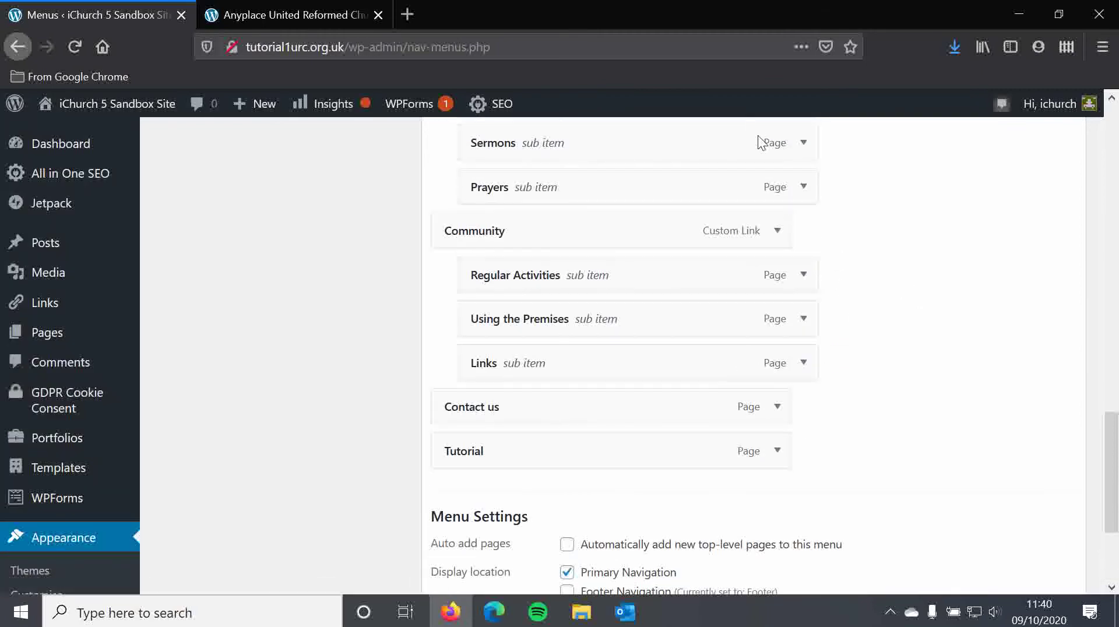
pyautogui.scroll(1, 605, 229)
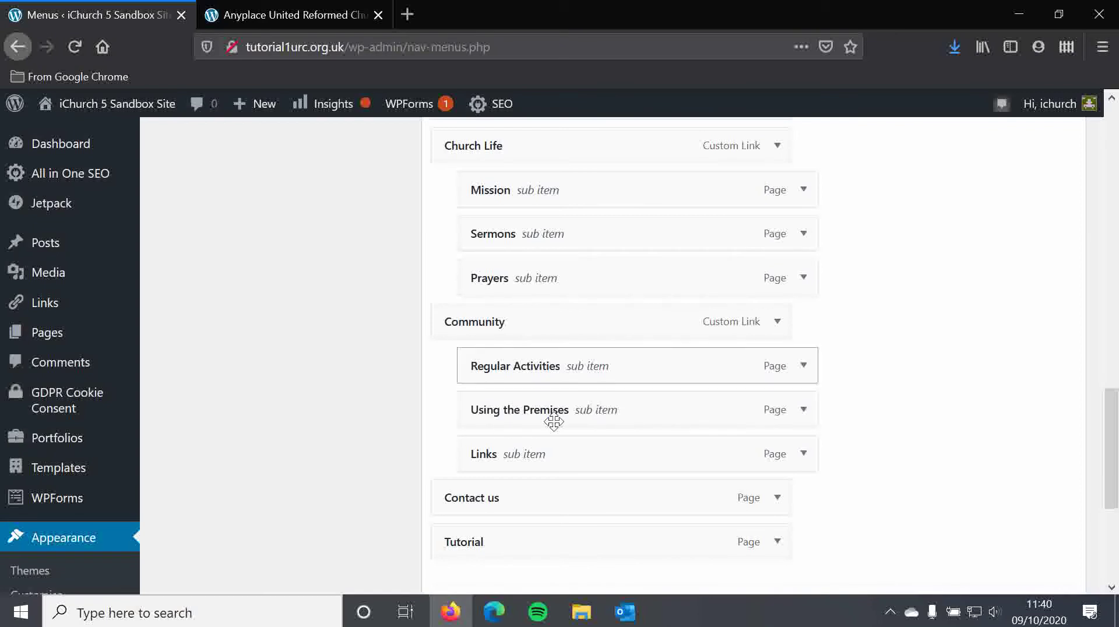
pyautogui.moveTo(532, 367)
pyautogui.mouseDown()
pyautogui.moveTo(540, 410)
pyautogui.moveTo(532, 367)
pyautogui.moveTo(522, 376)
pyautogui.mouseUp()
pyautogui.scroll(-1, 477, 424)
pyautogui.scroll(-1, 477, 424)
pyautogui.click(805, 282)
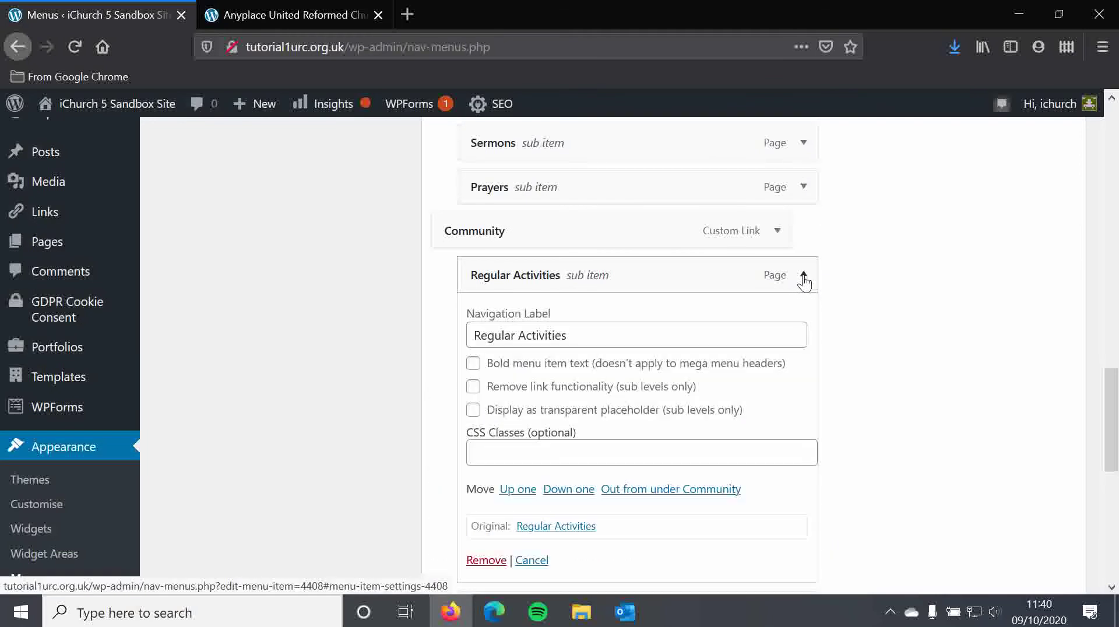
pyautogui.scroll(-2, 570, 309)
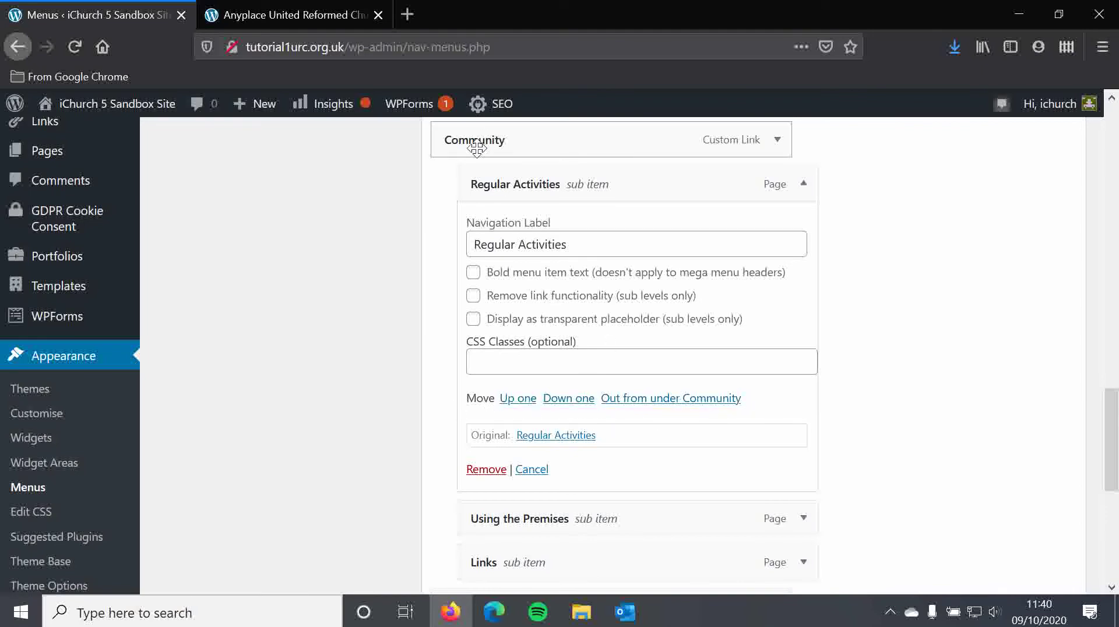
pyautogui.click(805, 184)
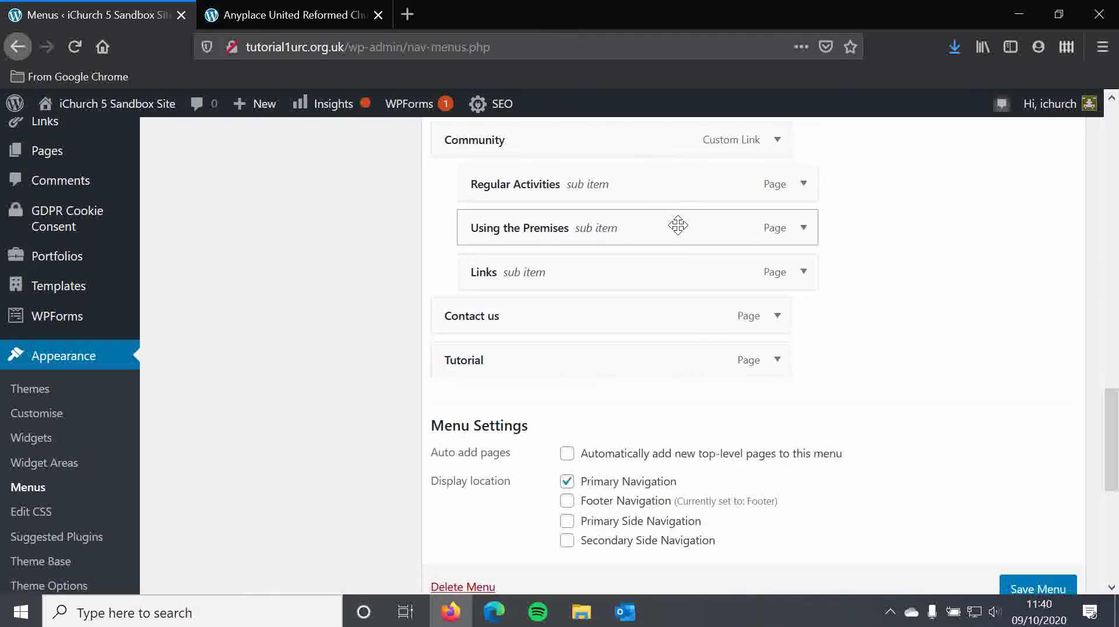
# Try nesting Using the Premises beneath Regular Activities, and return it to the level directly under Community.
pyautogui.moveTo(583, 228); pyautogui.dragTo(608, 227)
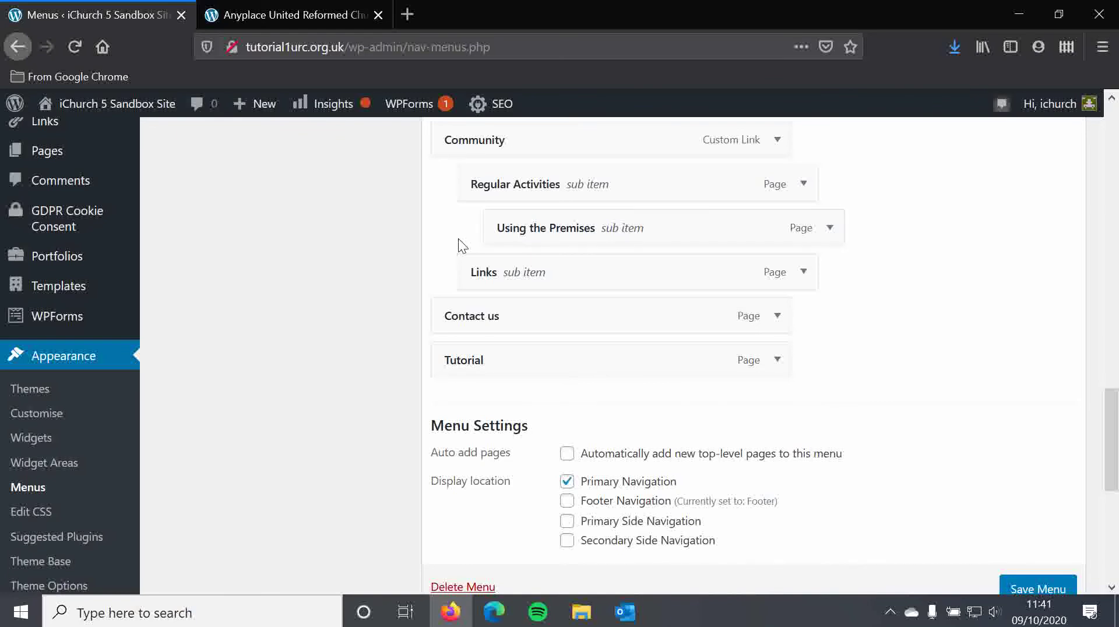
pyautogui.scroll(3, 314, 271)
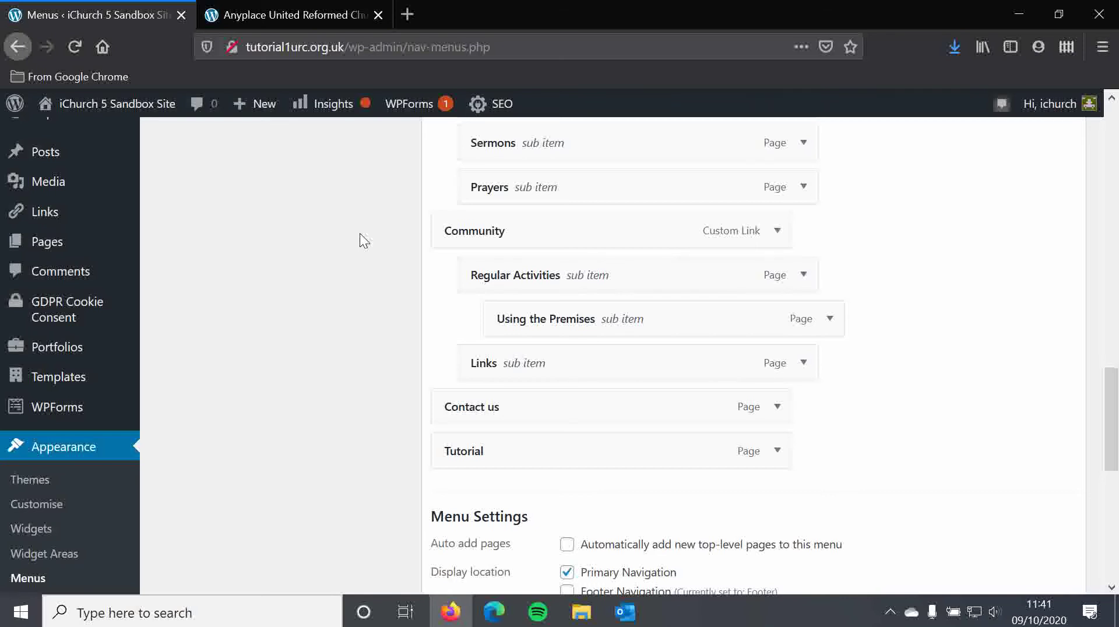
pyautogui.moveTo(625, 320)
pyautogui.mouseDown()
pyautogui.moveTo(595, 320)
pyautogui.moveTo(606, 320)
pyautogui.mouseUp()
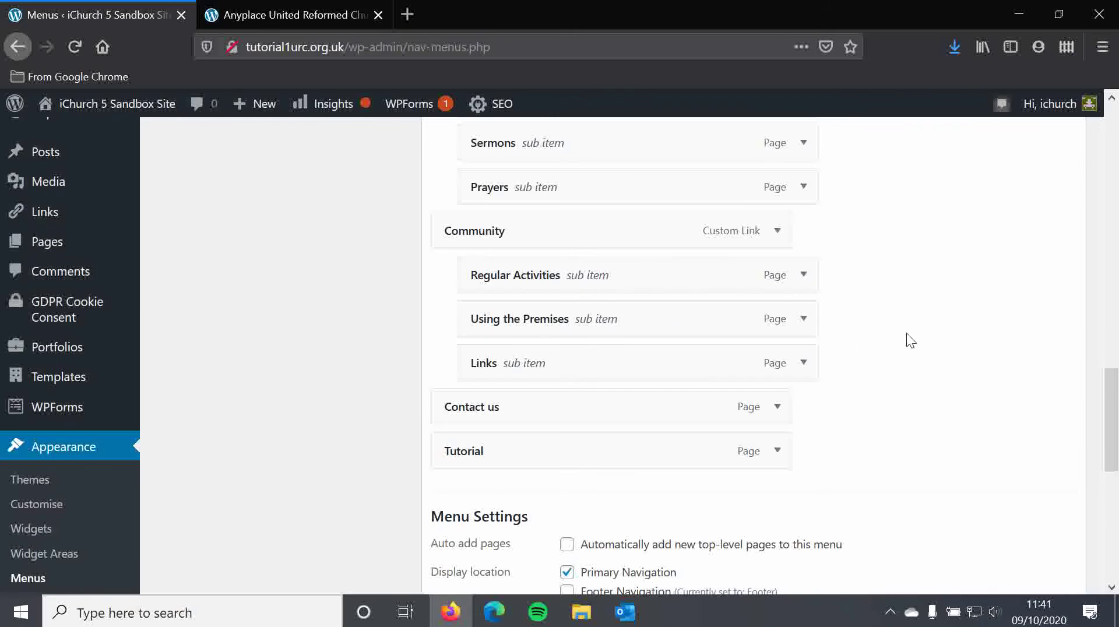
# Compare the About custom link and its sub items in the menu structure with how About behaves on the live site.
pyautogui.scroll(3, 907, 334)
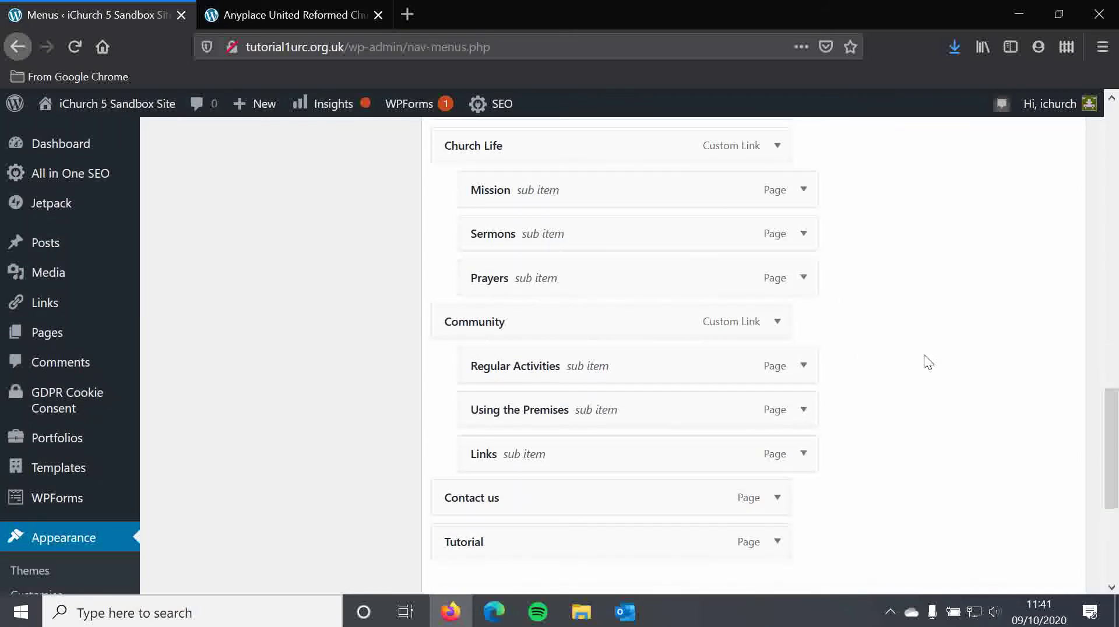
pyautogui.scroll(10, 926, 354)
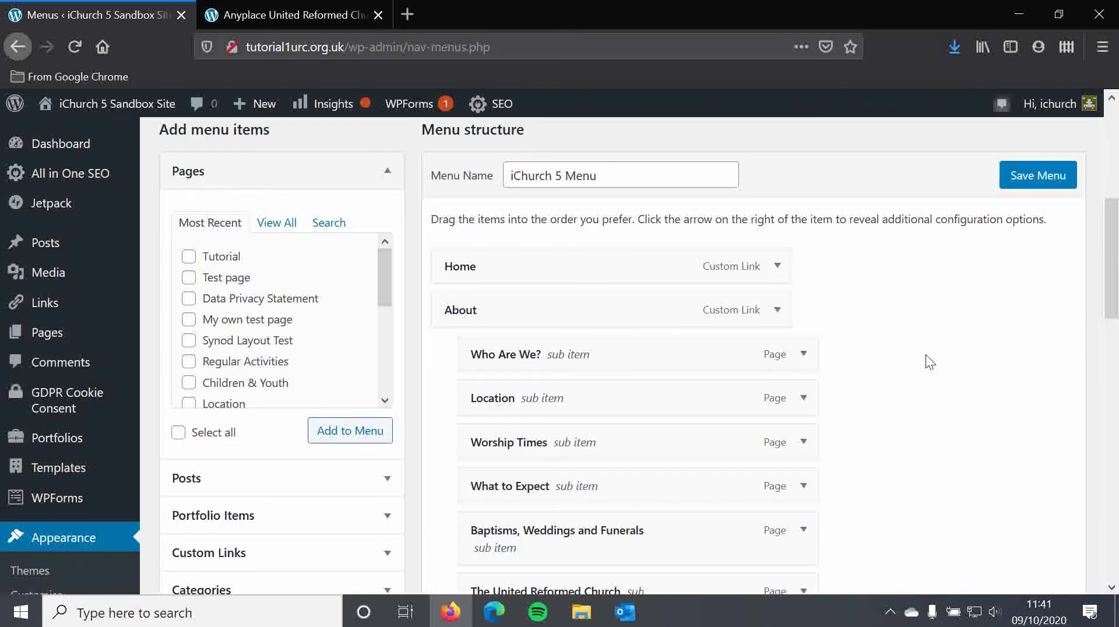
pyautogui.scroll(3, 926, 354)
pyautogui.scroll(-4, 926, 355)
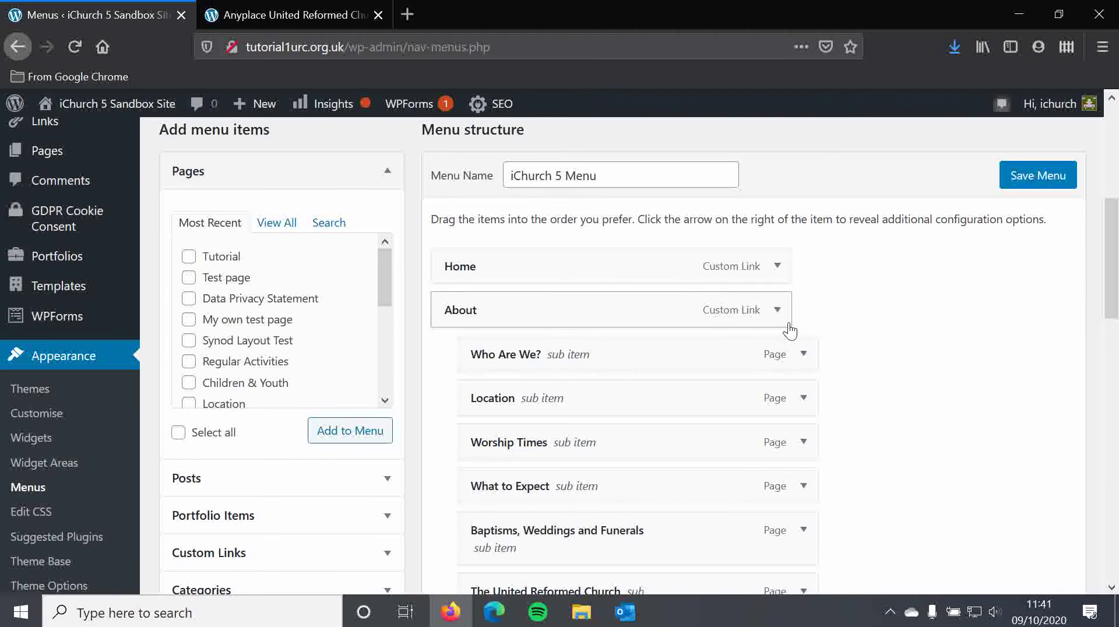
pyautogui.scroll(-2, 857, 297)
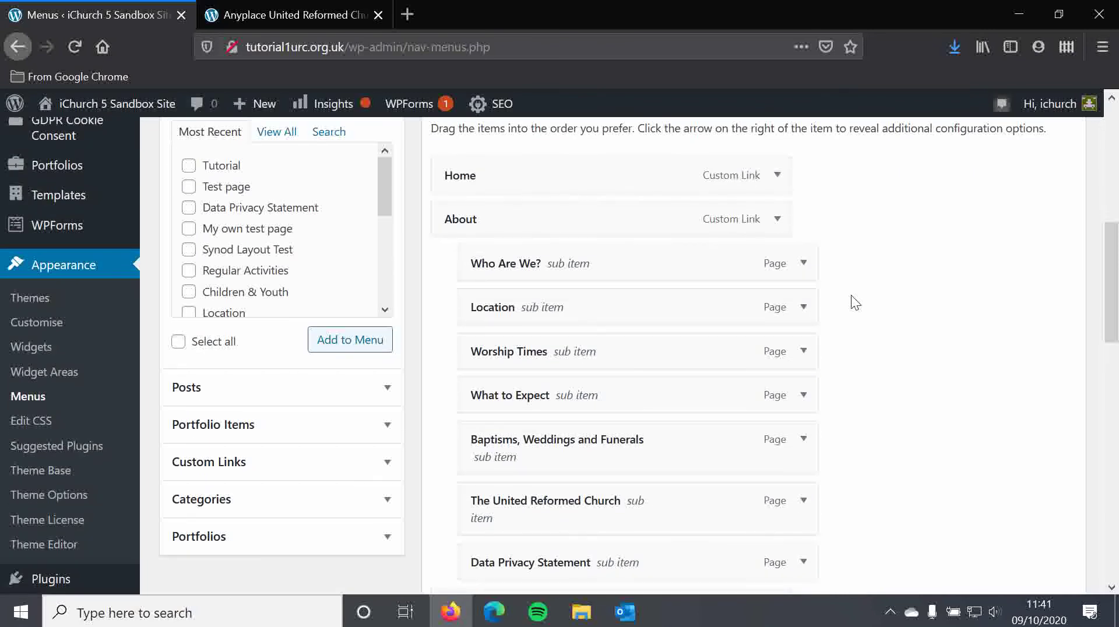
pyautogui.scroll(2, 851, 295)
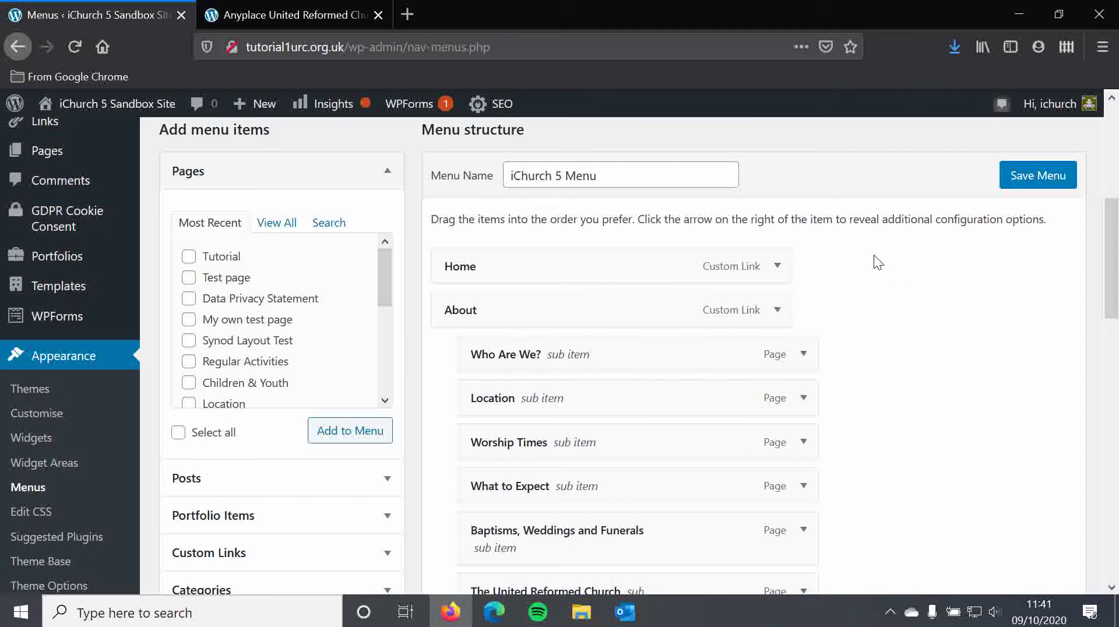
pyautogui.click(307, 13)
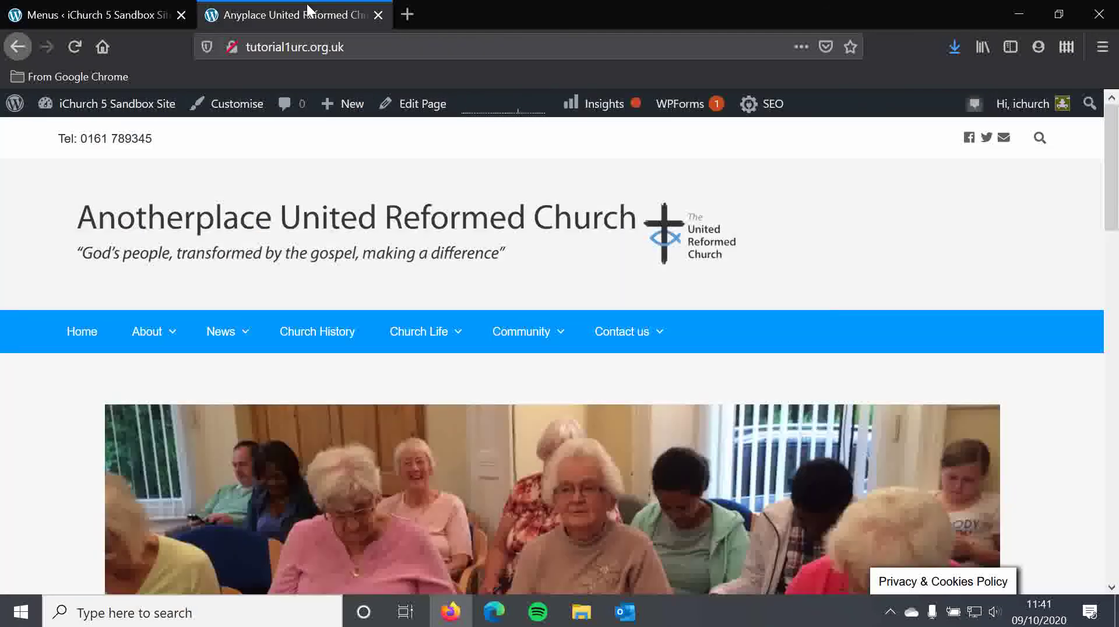
pyautogui.click(165, 343)
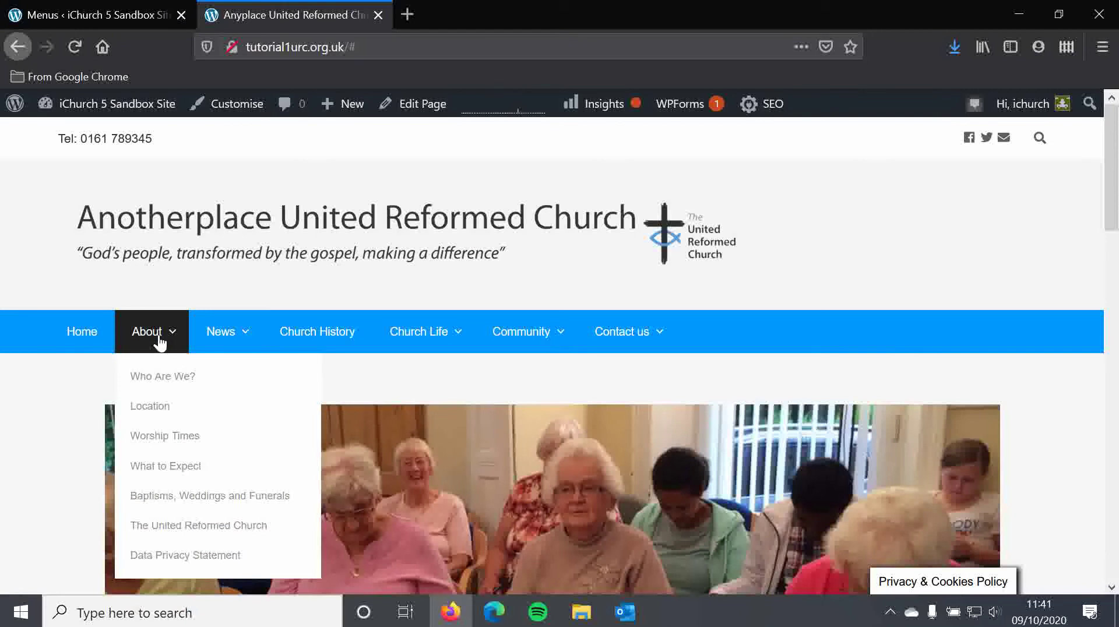
pyautogui.click(143, 337)
pyautogui.click(143, 337)
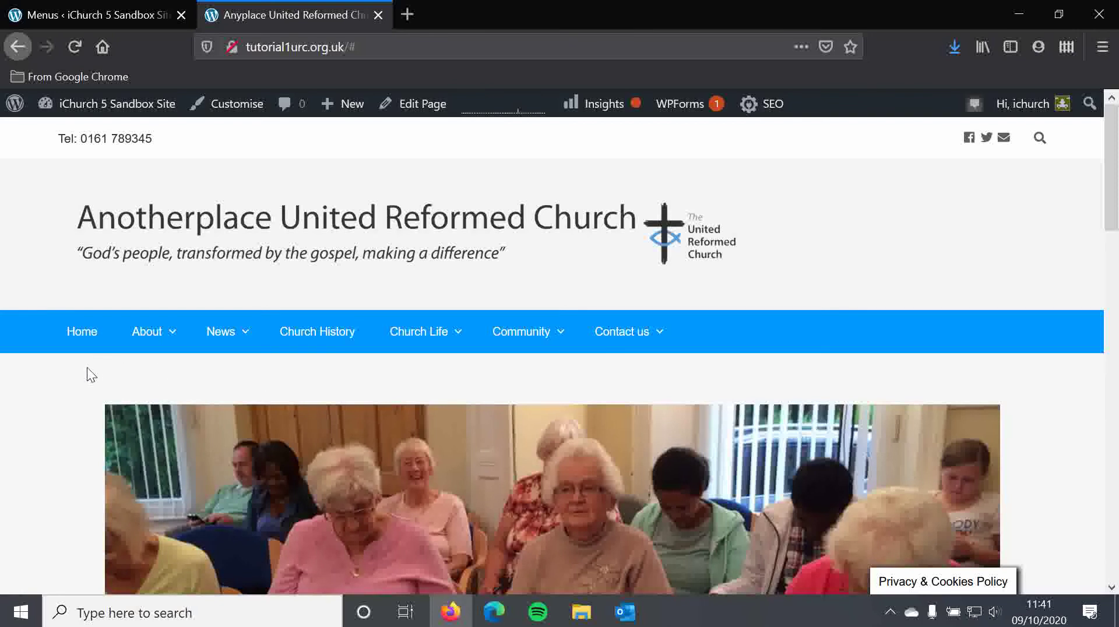
pyautogui.moveTo(170, 340)
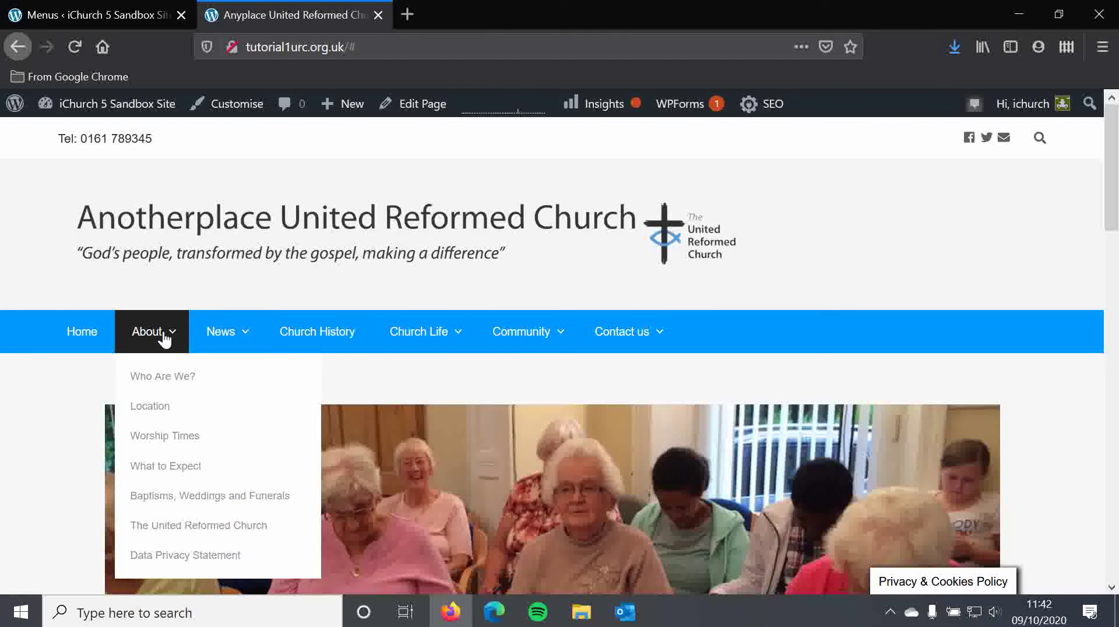
# Add a custom link with the URL # and the link text Test to iChurch 5 Menu.
pyautogui.click(108, 11)
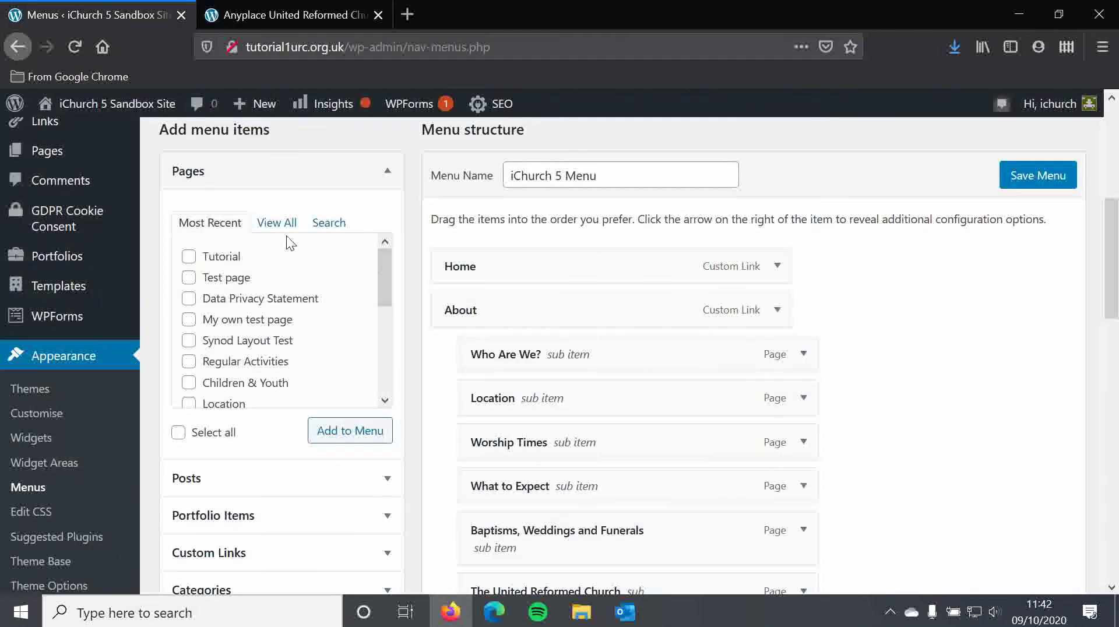
pyautogui.scroll(-3, 423, 324)
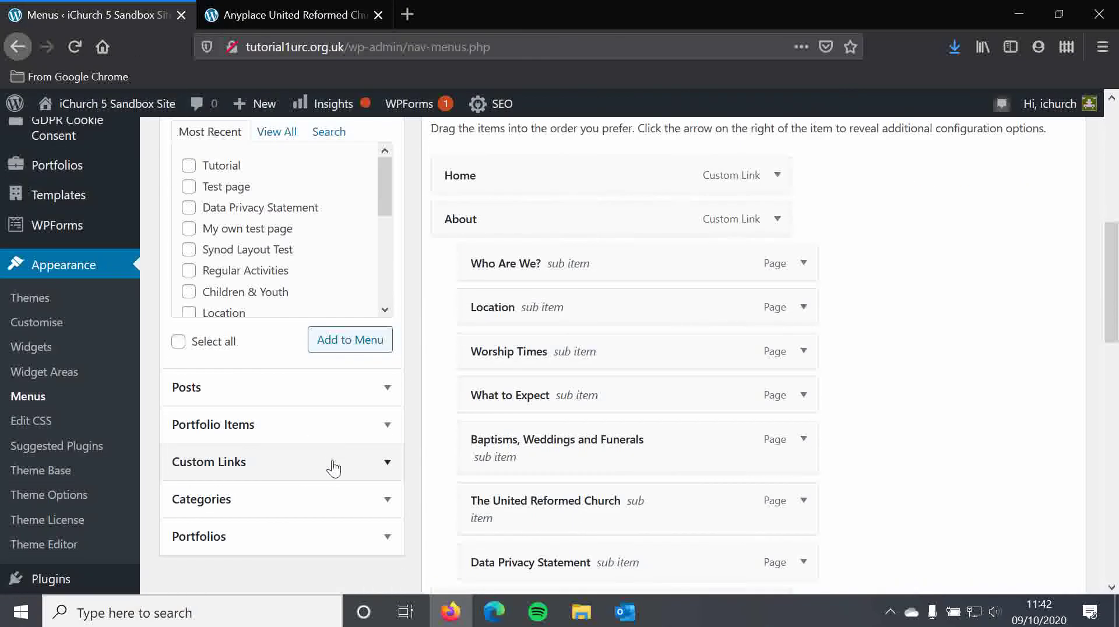
pyautogui.click(387, 463)
pyautogui.scroll(3, 385, 443)
pyautogui.click(303, 339)
pyautogui.moveTo(192, 342); pyautogui.dragTo(177, 341)
pyautogui.click(231, 345)
pyautogui.click(247, 339)
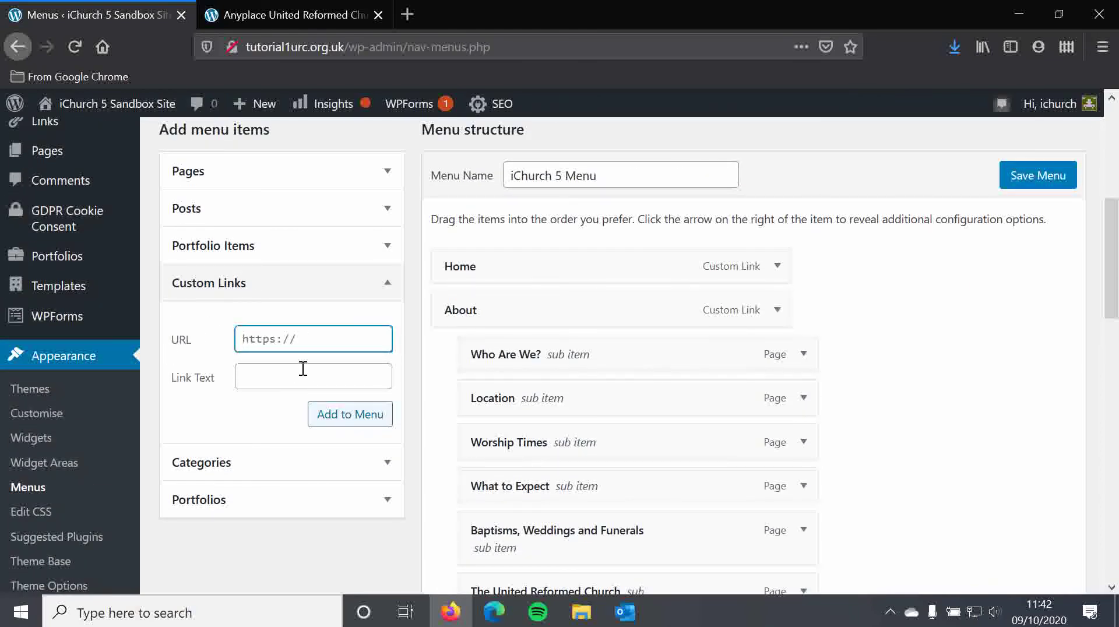
pyautogui.write('#')
pyautogui.click(302, 370)
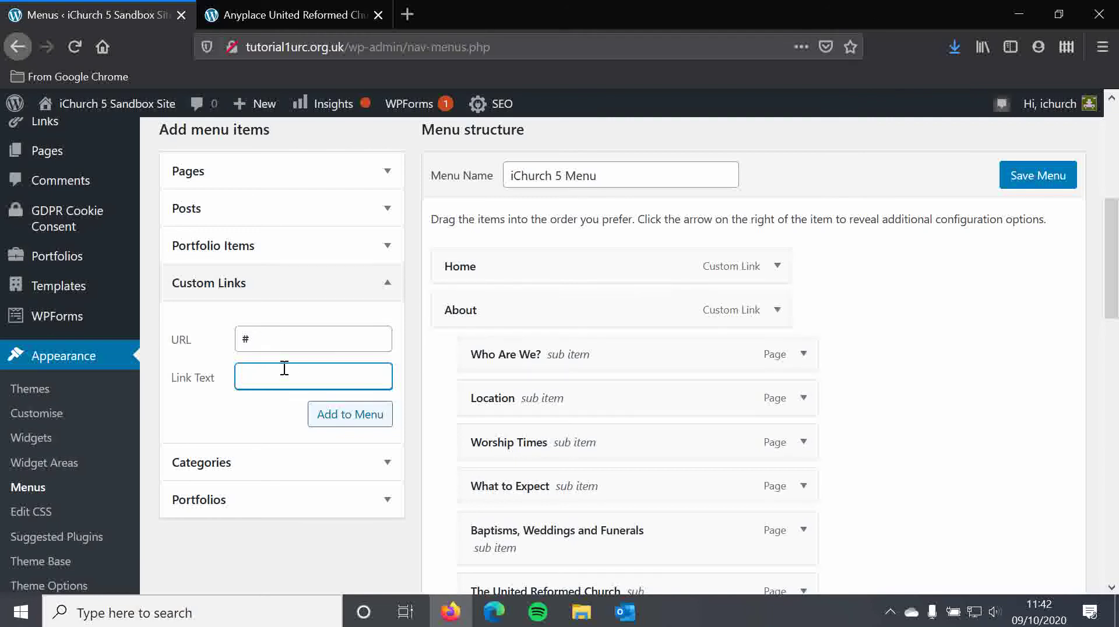
pyautogui.write('Test')
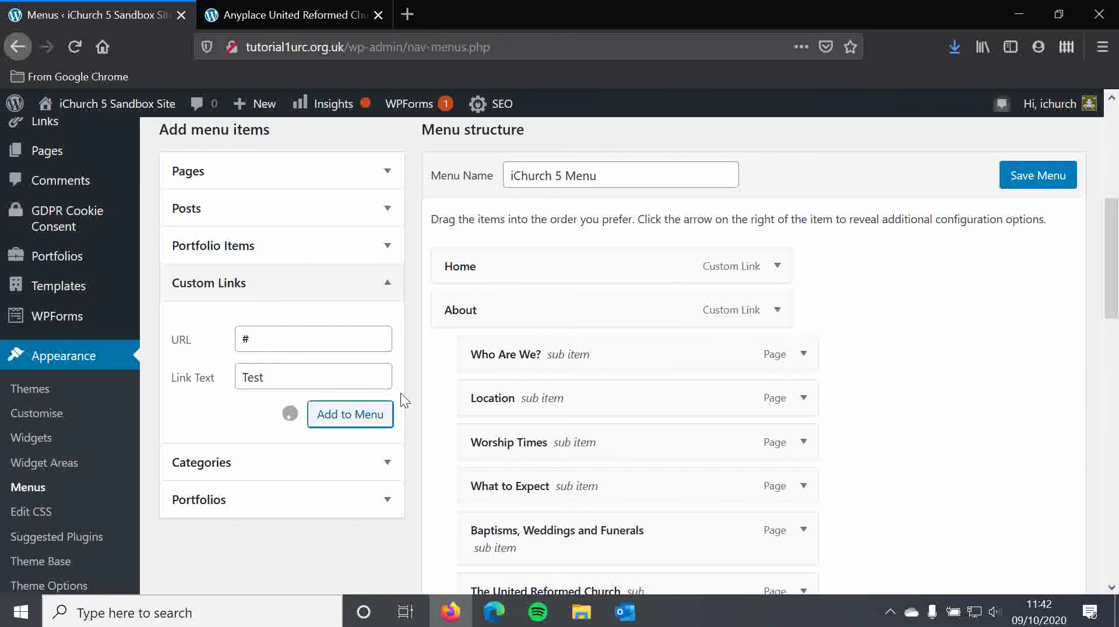
# Nest the Tutorial page as a sub item beneath the Test custom link and save the menu.
pyautogui.scroll(-10, 407, 379)
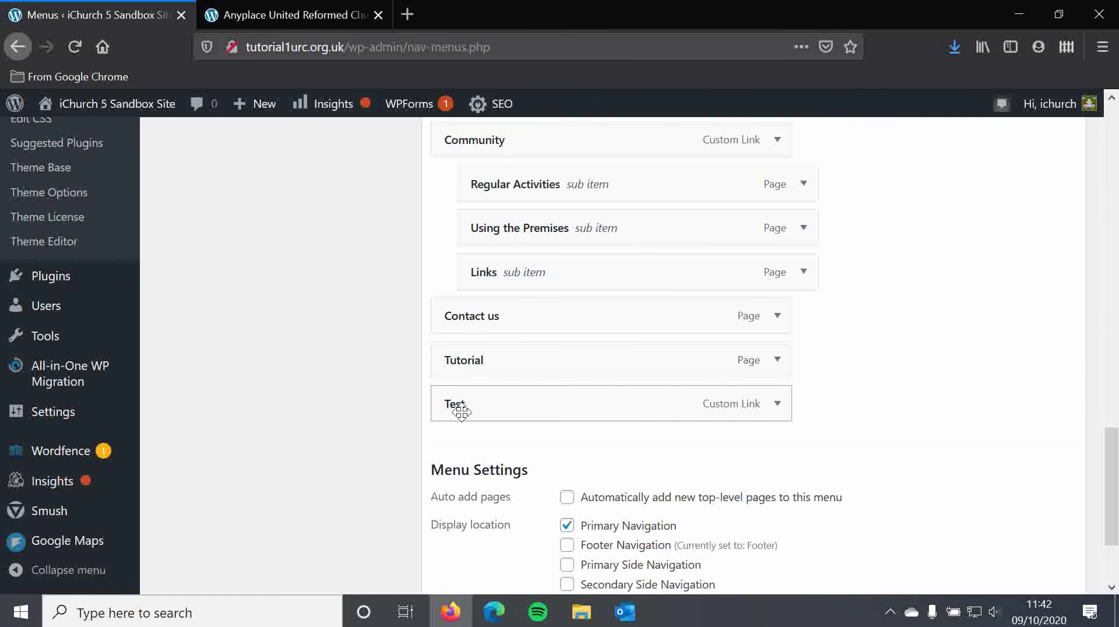
pyautogui.moveTo(485, 373); pyautogui.dragTo(527, 402)
pyautogui.scroll(-3, 950, 369)
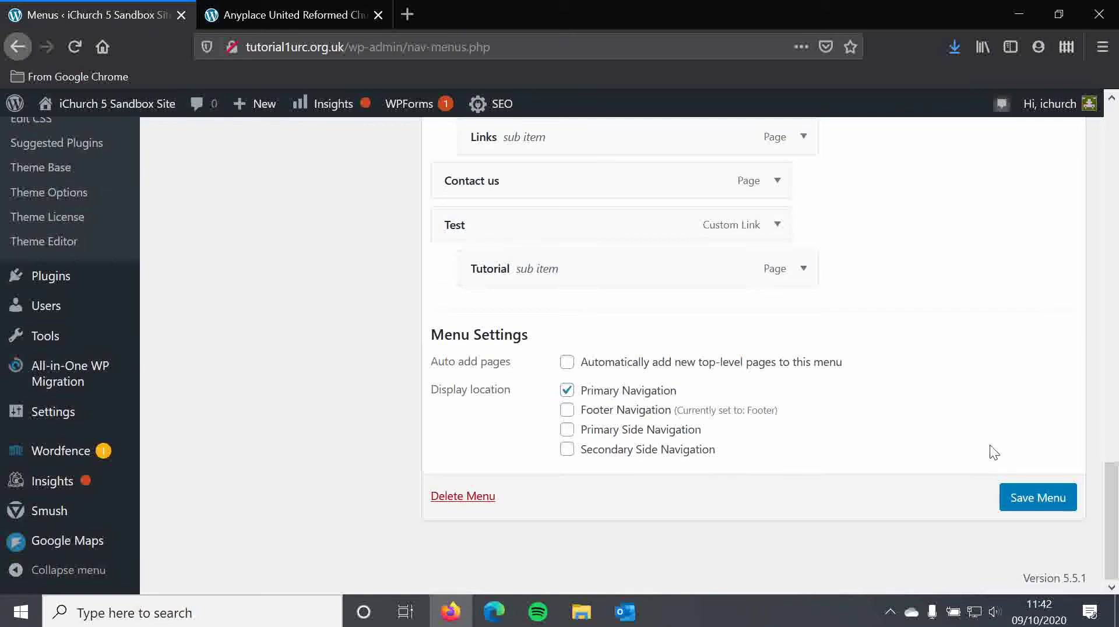
pyautogui.click(1023, 501)
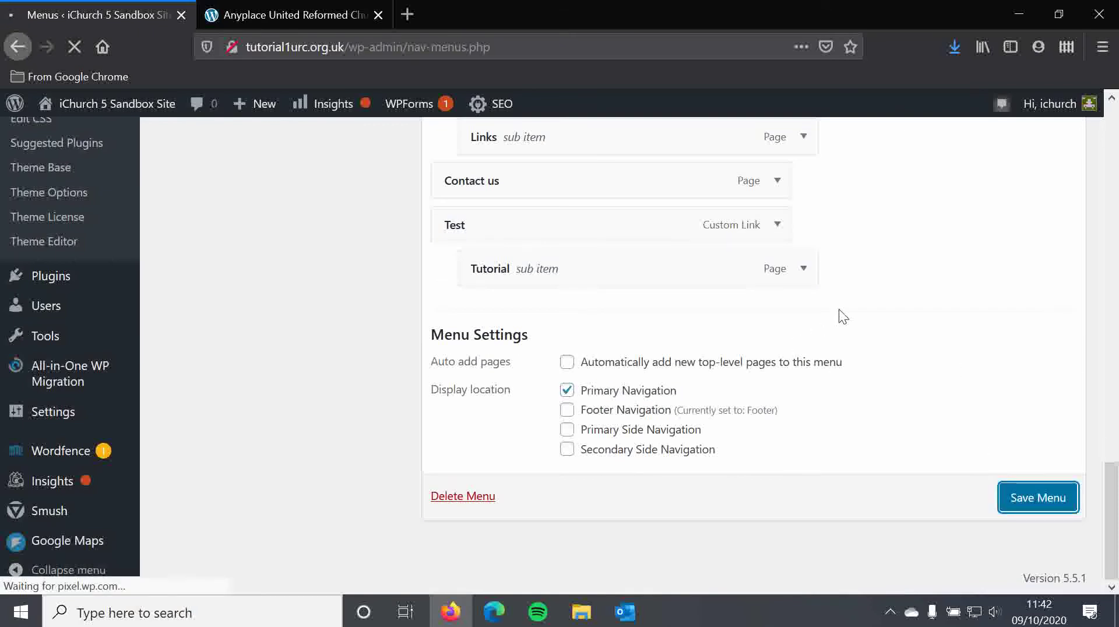
# Reload the live site and check the Test item's drop-down in the navigation bar.
pyautogui.click(276, 7)
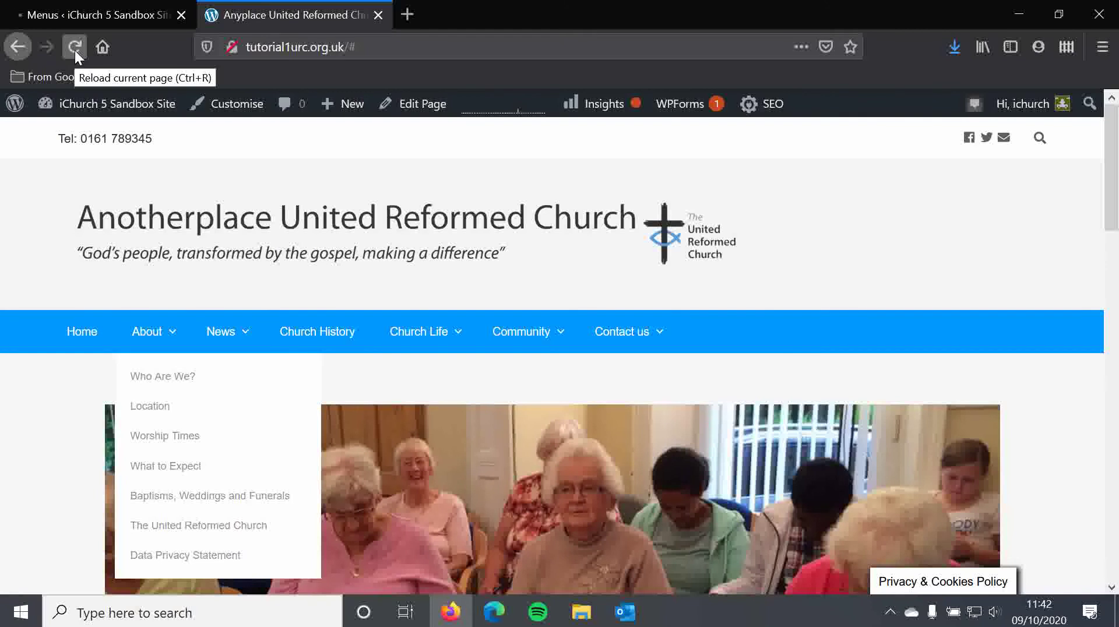
pyautogui.click(74, 48)
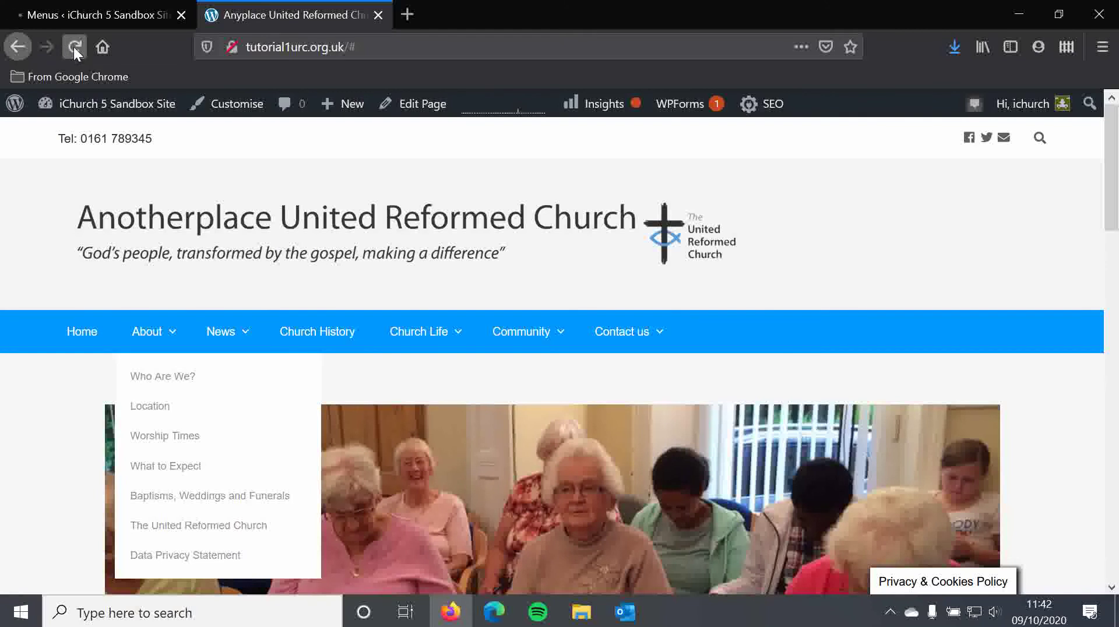
pyautogui.click(73, 47)
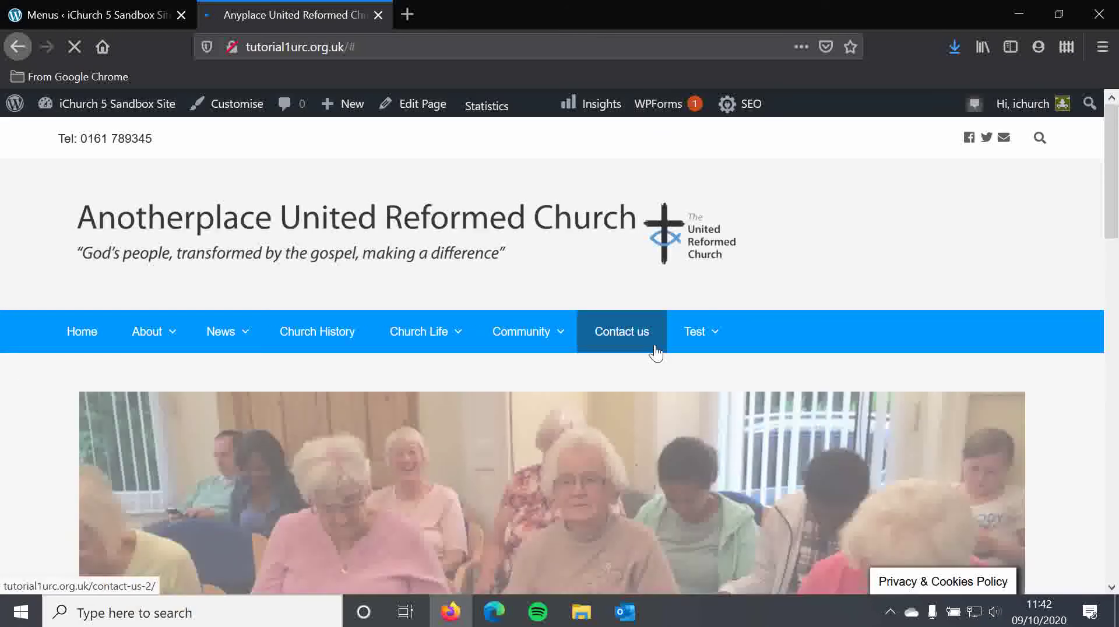
pyautogui.moveTo(701, 339)
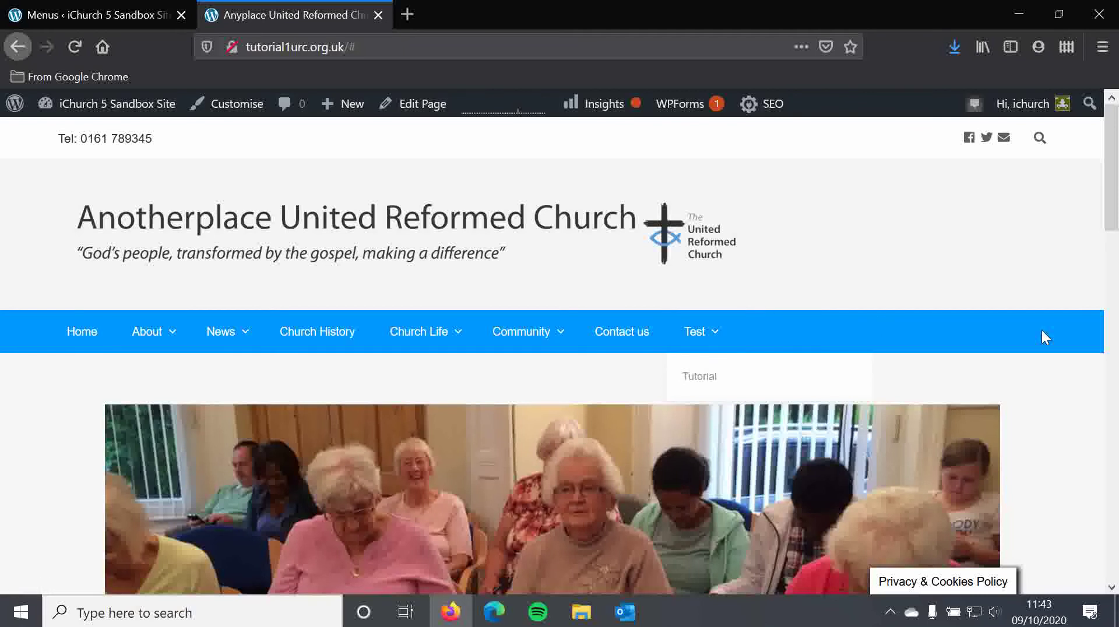
# Examine the settings of the About custom link and its sub items in the menu structure.
pyautogui.click(62, 5)
pyautogui.scroll(-3, 550, 324)
pyautogui.scroll(-4, 551, 324)
pyautogui.scroll(2, 450, 324)
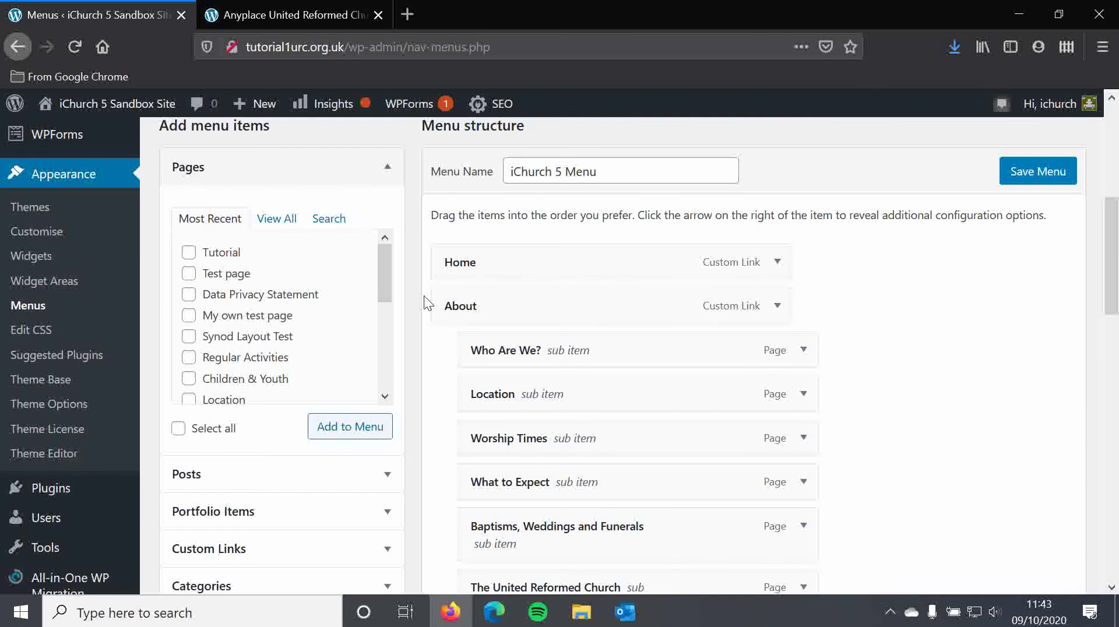
pyautogui.click(776, 313)
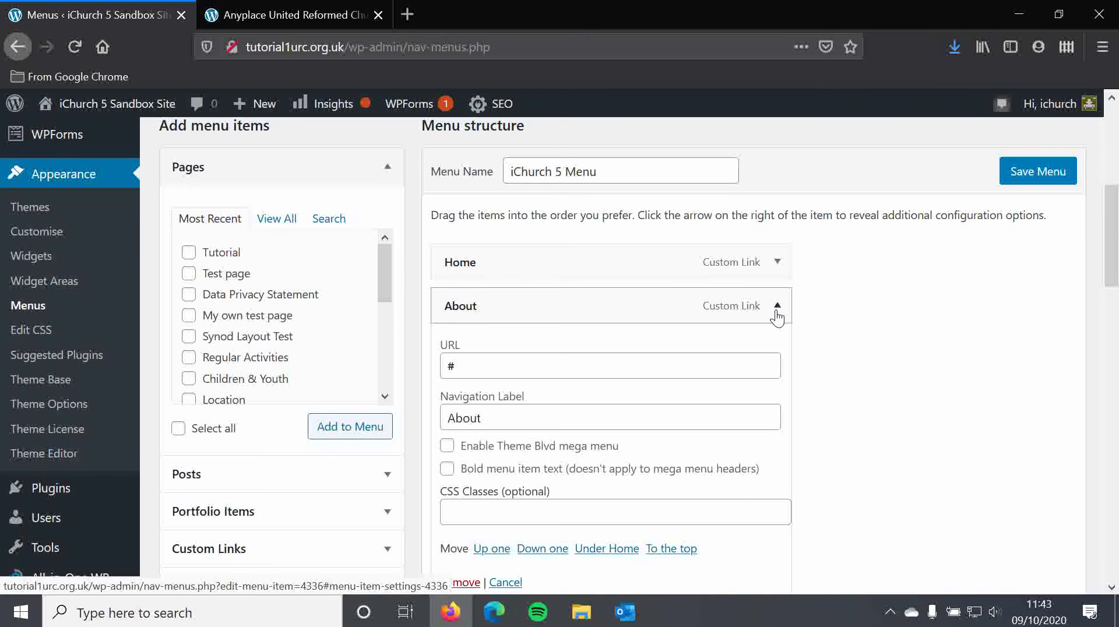
pyautogui.click(776, 313)
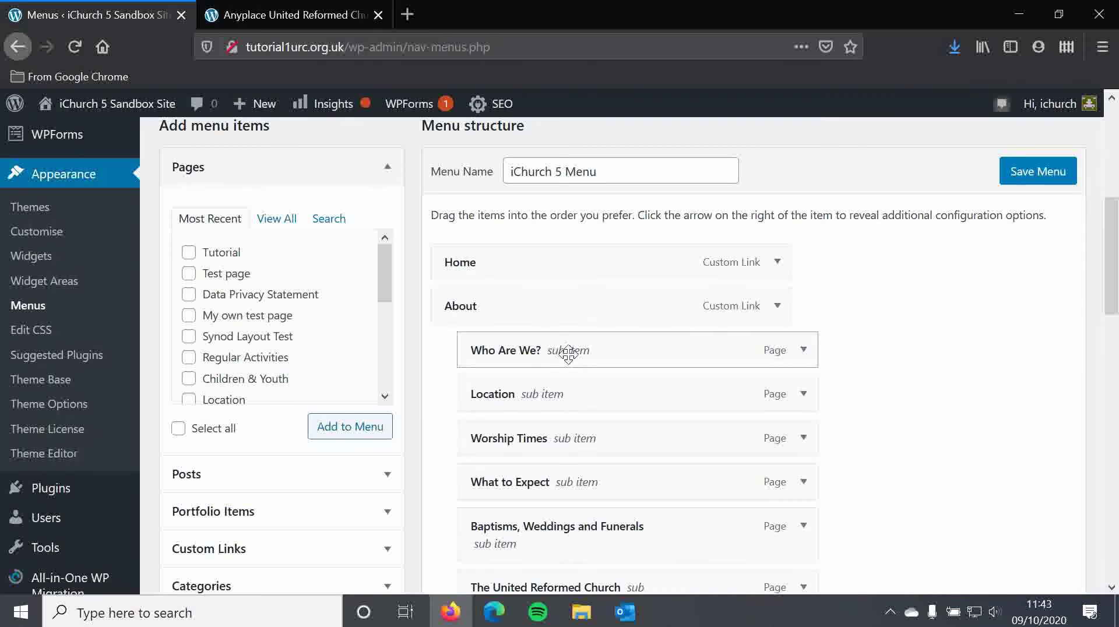
pyautogui.scroll(-3, 859, 360)
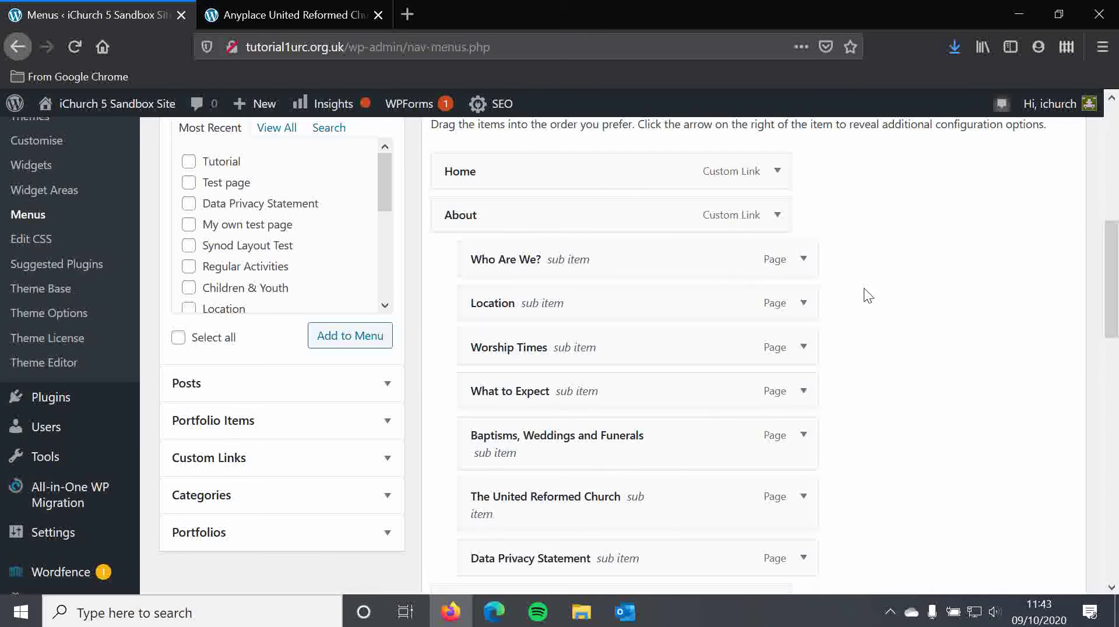
pyautogui.scroll(3, 864, 288)
pyautogui.click(777, 306)
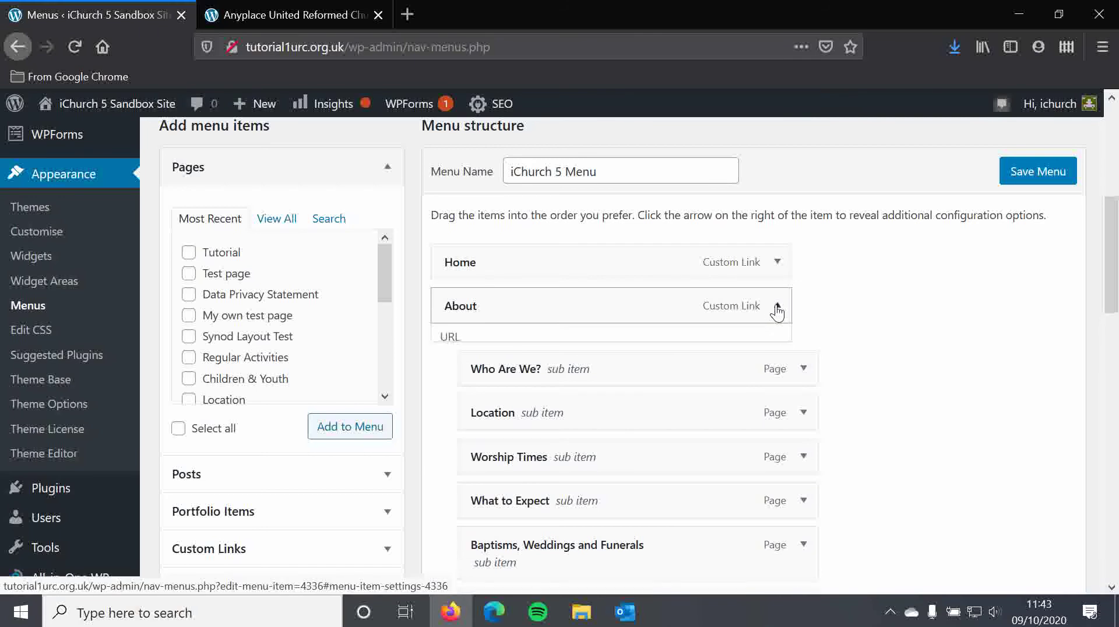
pyautogui.doubleClick(471, 365)
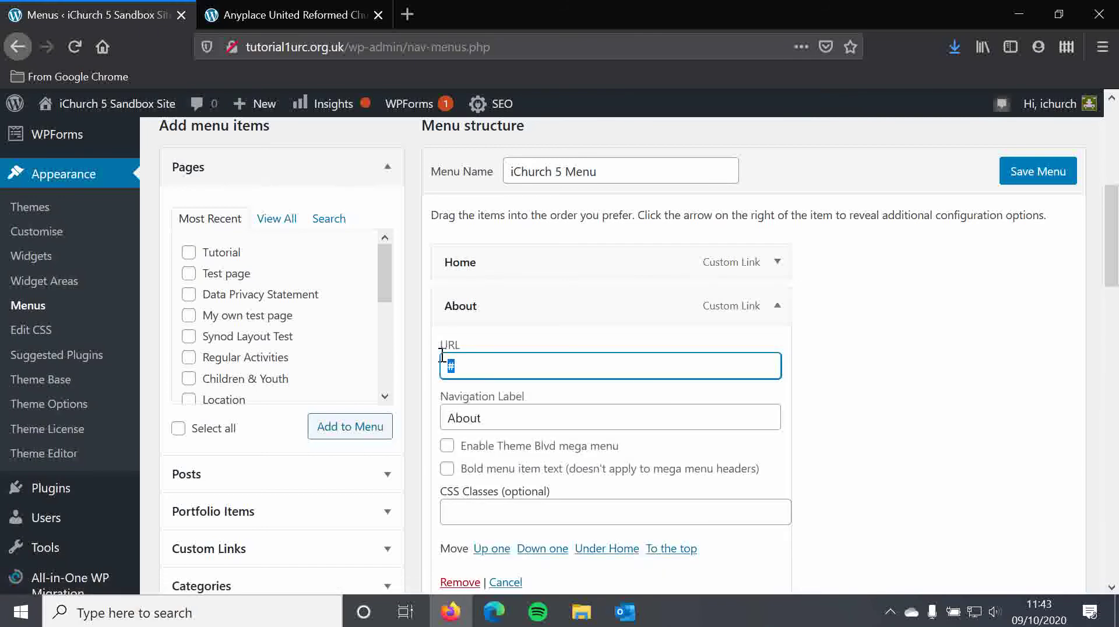
pyautogui.moveTo(475, 353)
pyautogui.mouseDown()
pyautogui.moveTo(430, 354)
pyautogui.moveTo(461, 353)
pyautogui.mouseUp()
pyautogui.click(491, 371)
pyautogui.press('BackSpace')
pyautogui.write('www.org.')
pyautogui.press('BackSpace')
pyautogui.press('BackSpace')
pyautogui.press('BackSpace')
pyautogui.press('BackSpace')
pyautogui.write('urc.org.uk')
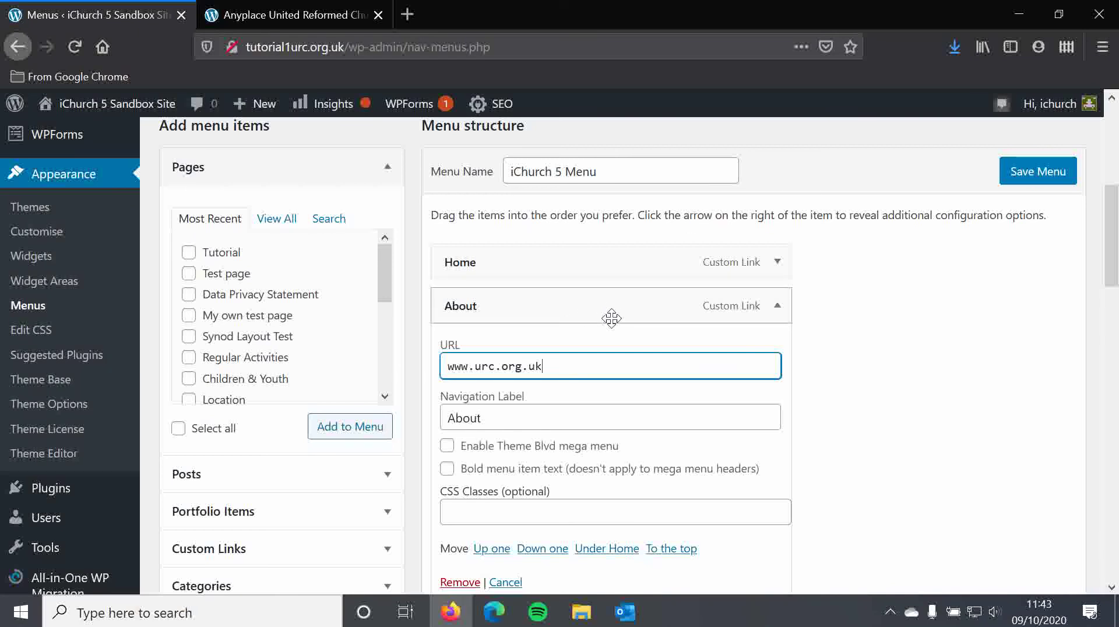
# Clear the URL of the About custom link and collapse its settings.
pyautogui.moveTo(607, 366); pyautogui.dragTo(445, 358)
pyautogui.press('BackSpace')
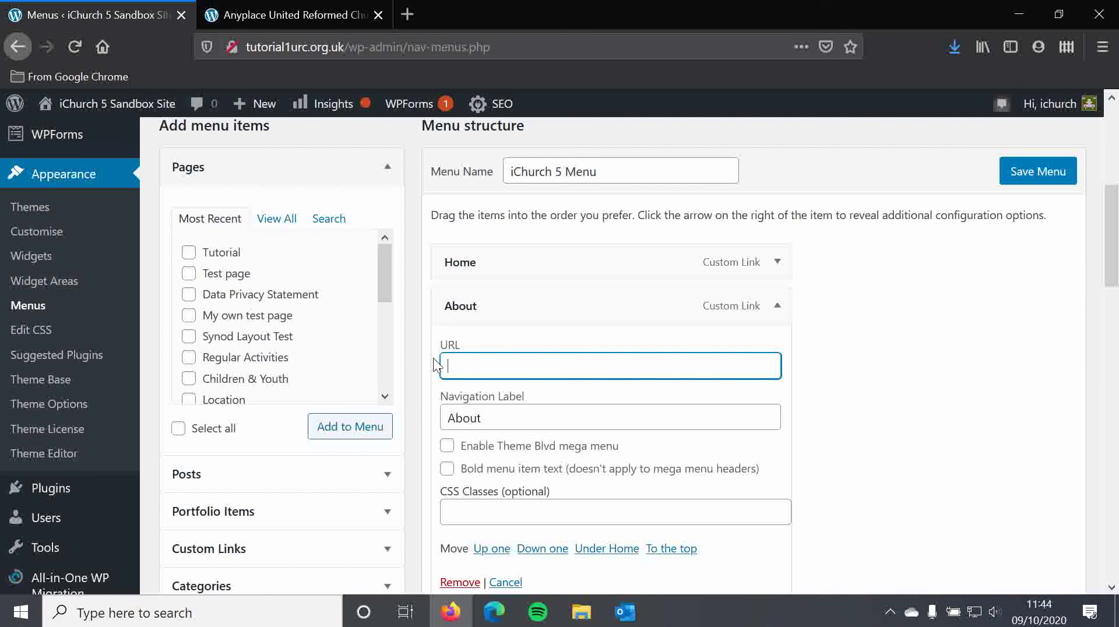
pyautogui.click(418, 396)
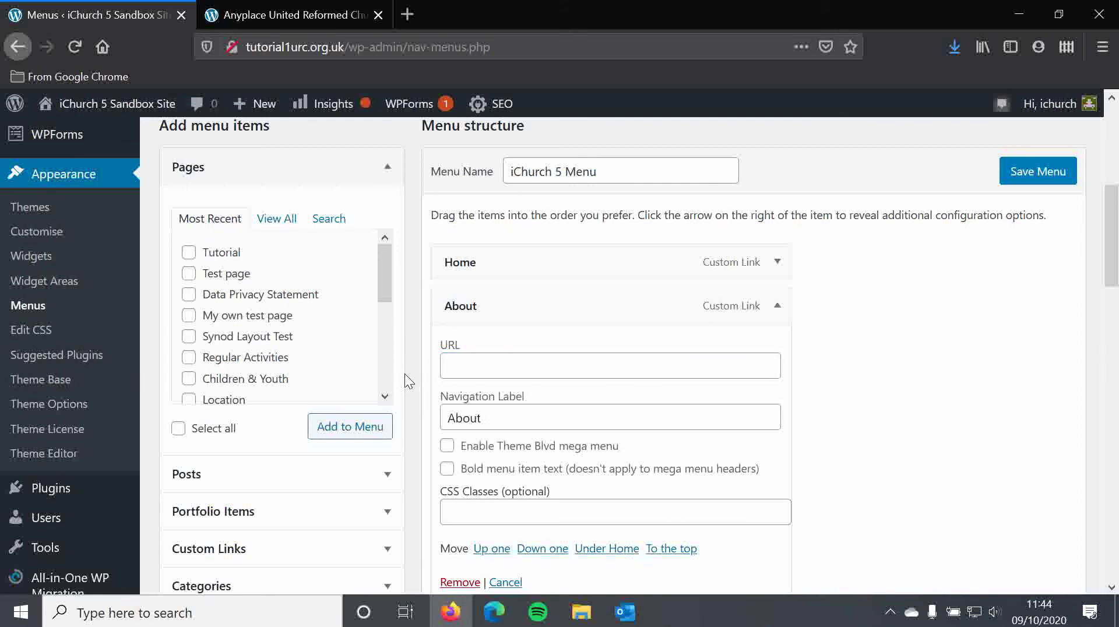
pyautogui.click(779, 308)
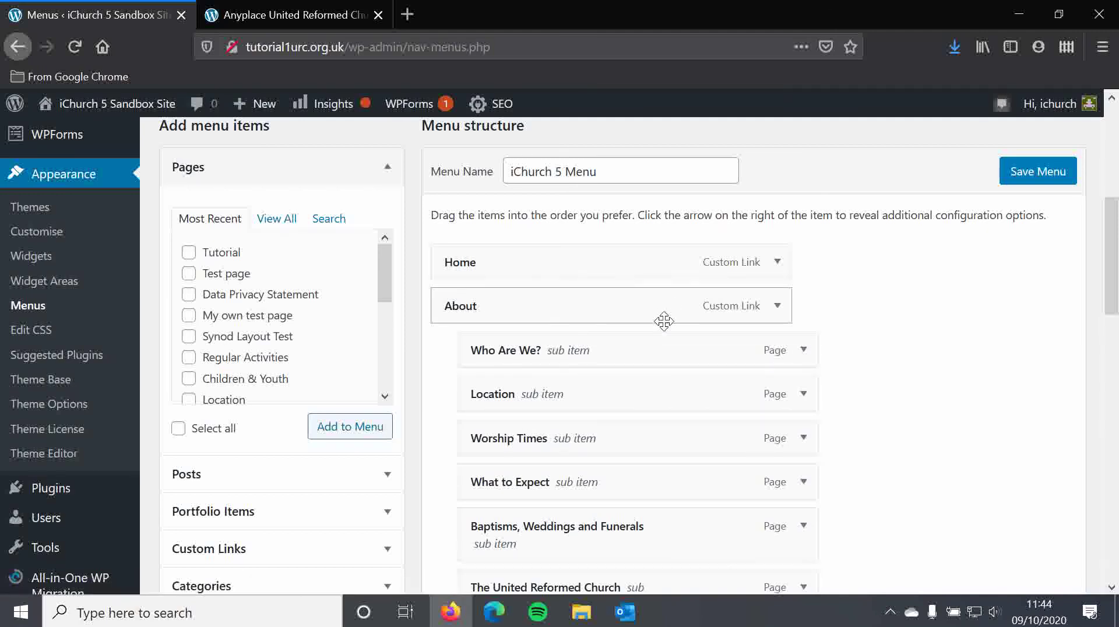
# Open the Who Are We? page from About on the live site and copy its web address.
pyautogui.click(322, 7)
pyautogui.moveTo(153, 327)
pyautogui.click(162, 382)
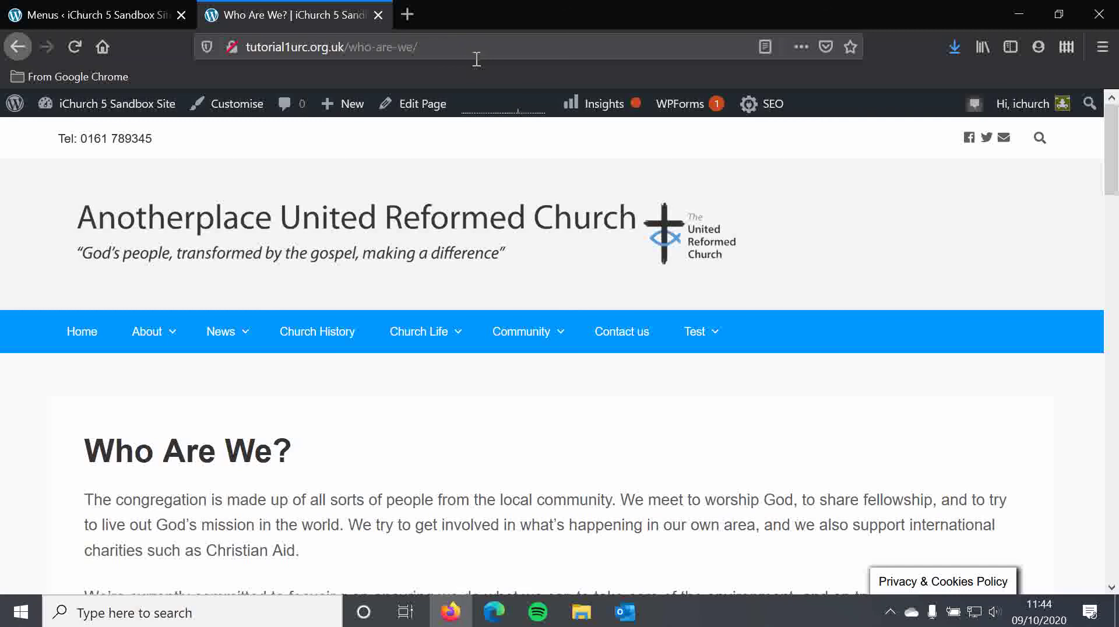
pyautogui.click(434, 47)
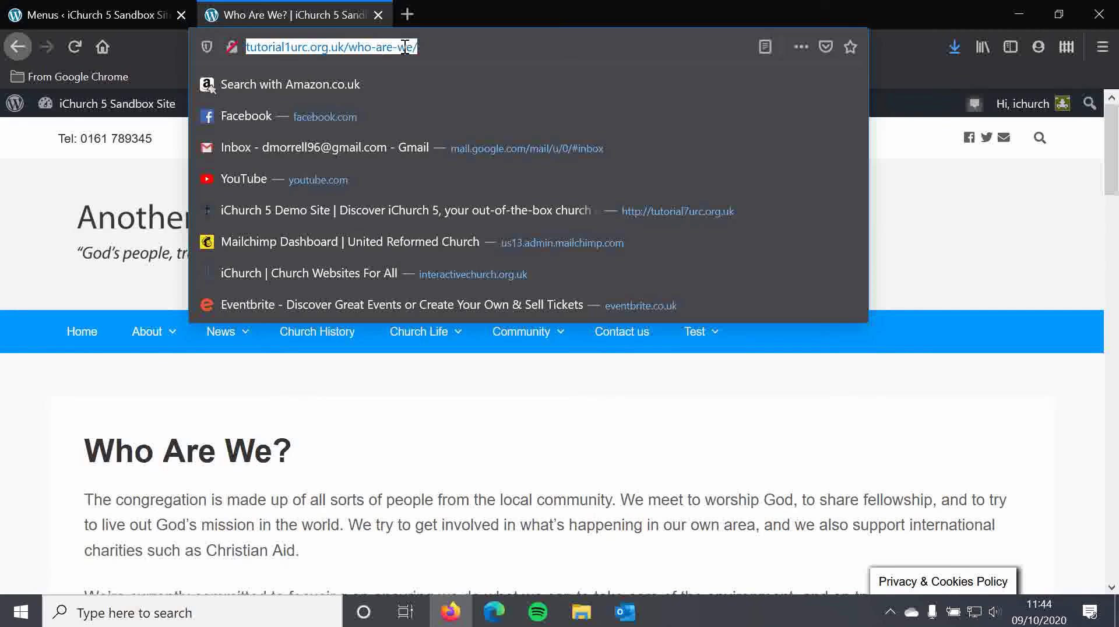
pyautogui.rightClick(407, 52)
pyautogui.click(425, 91)
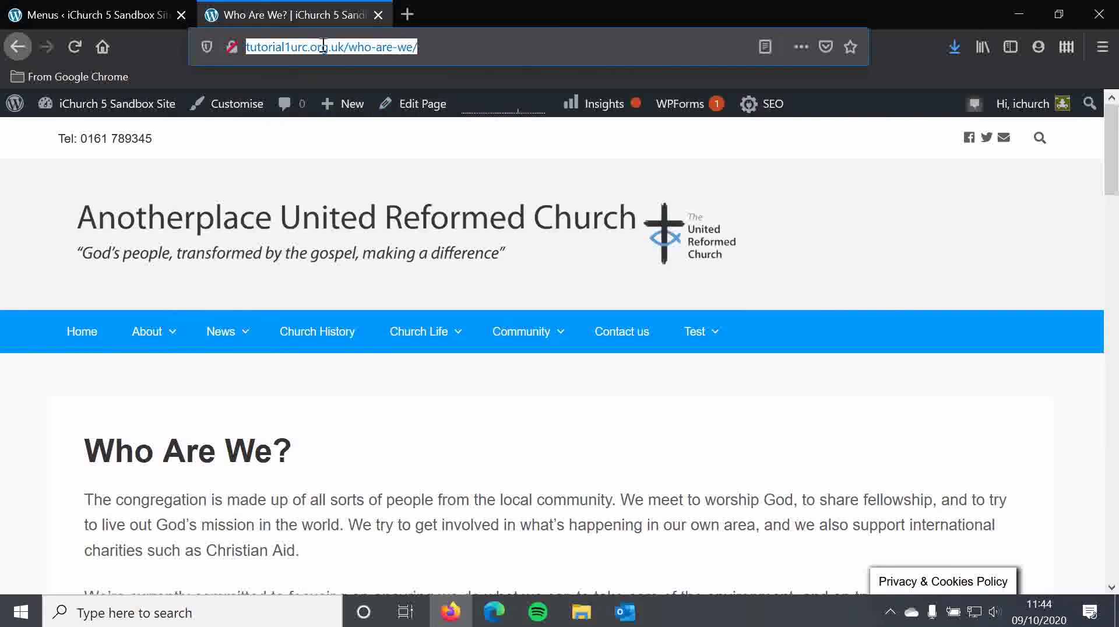
pyautogui.click(145, 15)
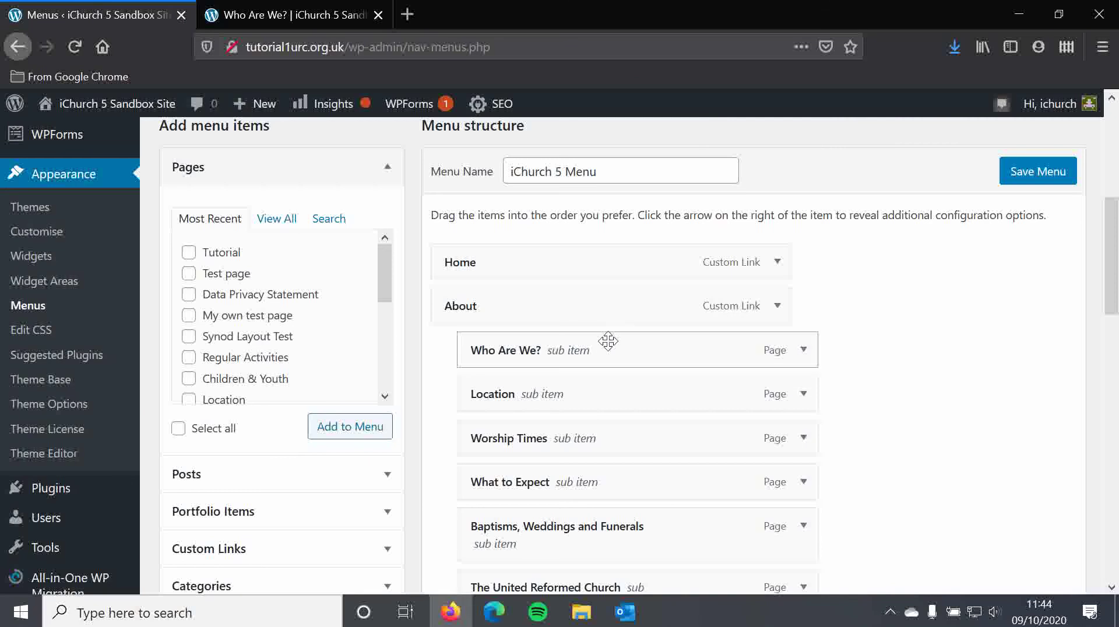
pyautogui.click(781, 311)
pyautogui.click(557, 369)
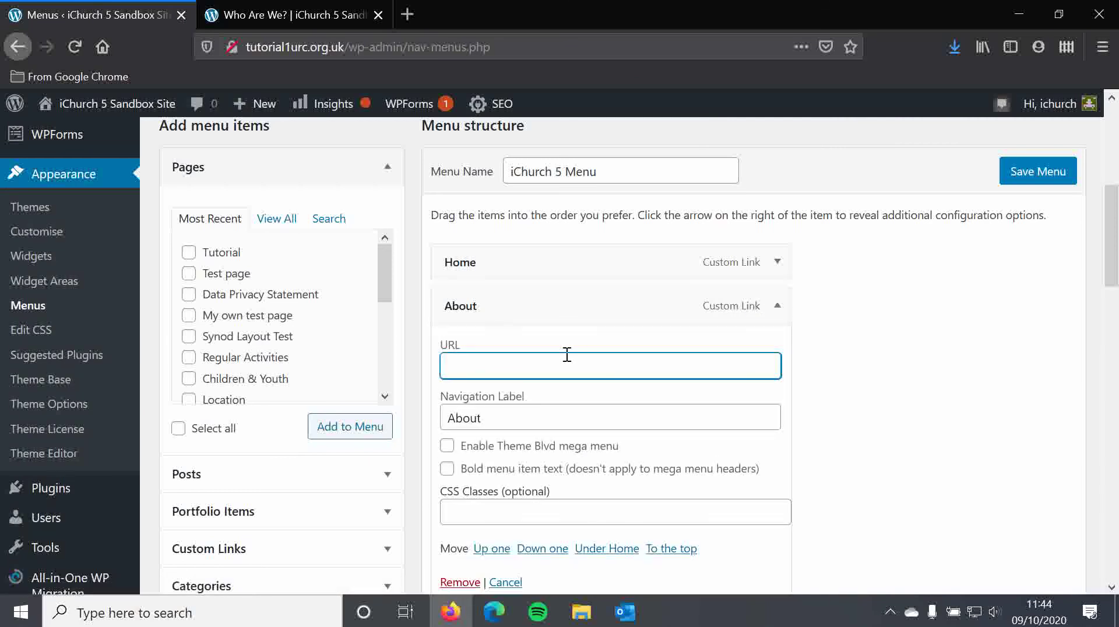
pyautogui.rightClick(567, 355)
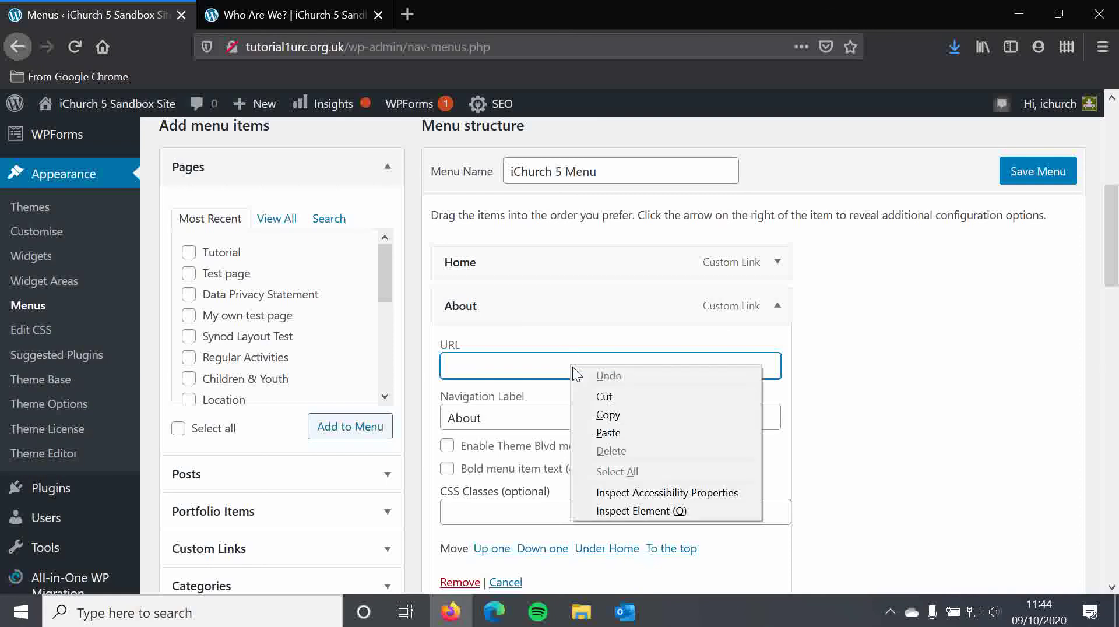
pyautogui.click(607, 434)
pyautogui.click(864, 364)
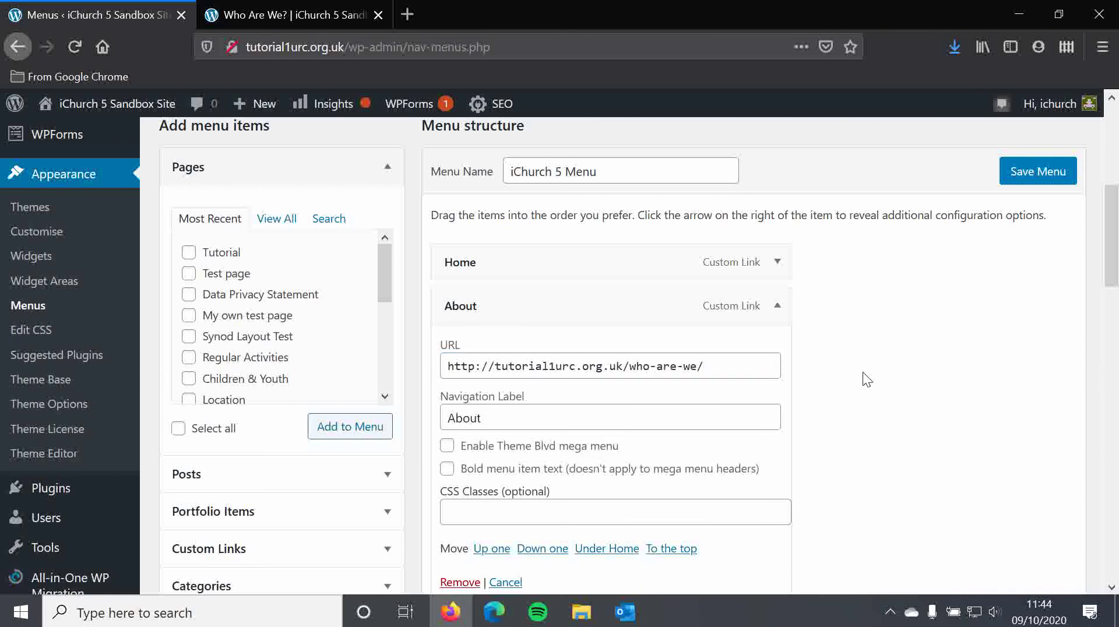
pyautogui.click(1035, 176)
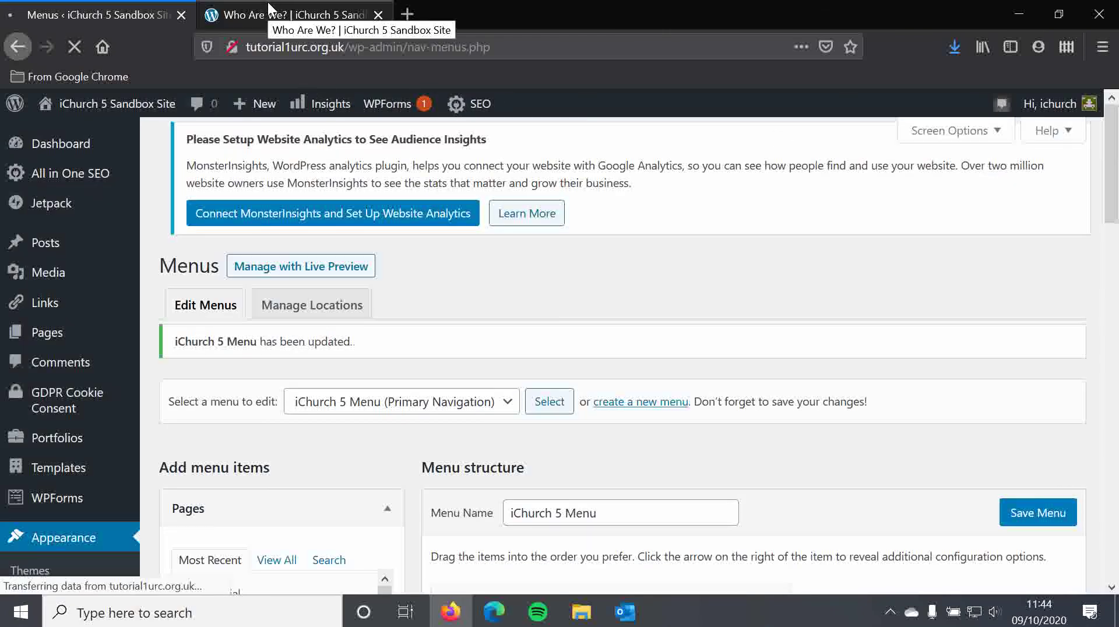
# Reload the live site and test where the About item leads.
pyautogui.click(267, 2)
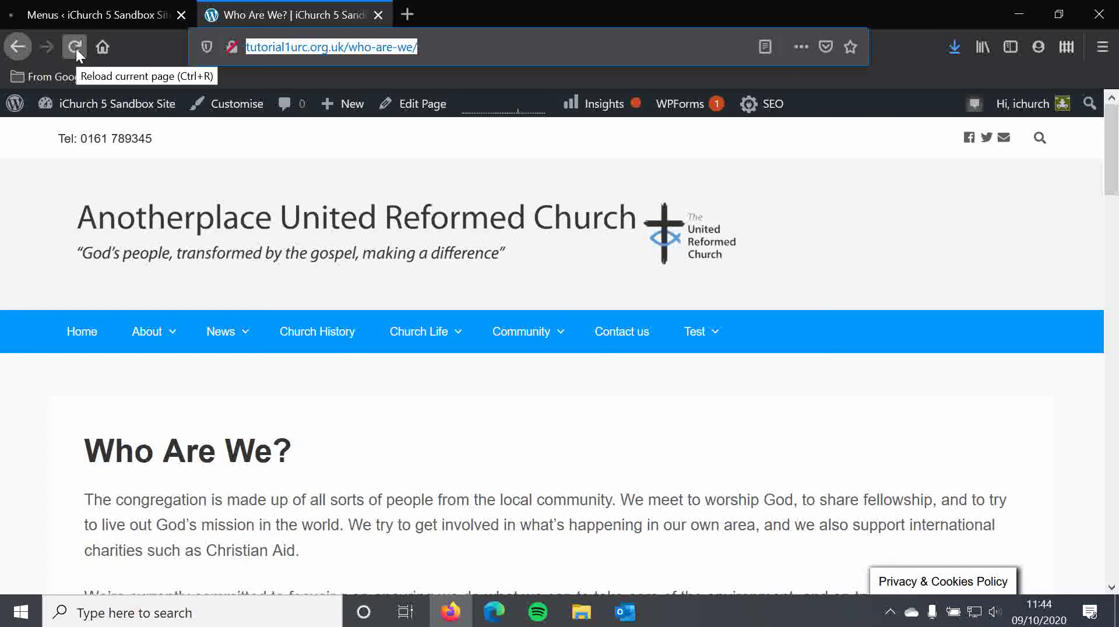
pyautogui.click(76, 48)
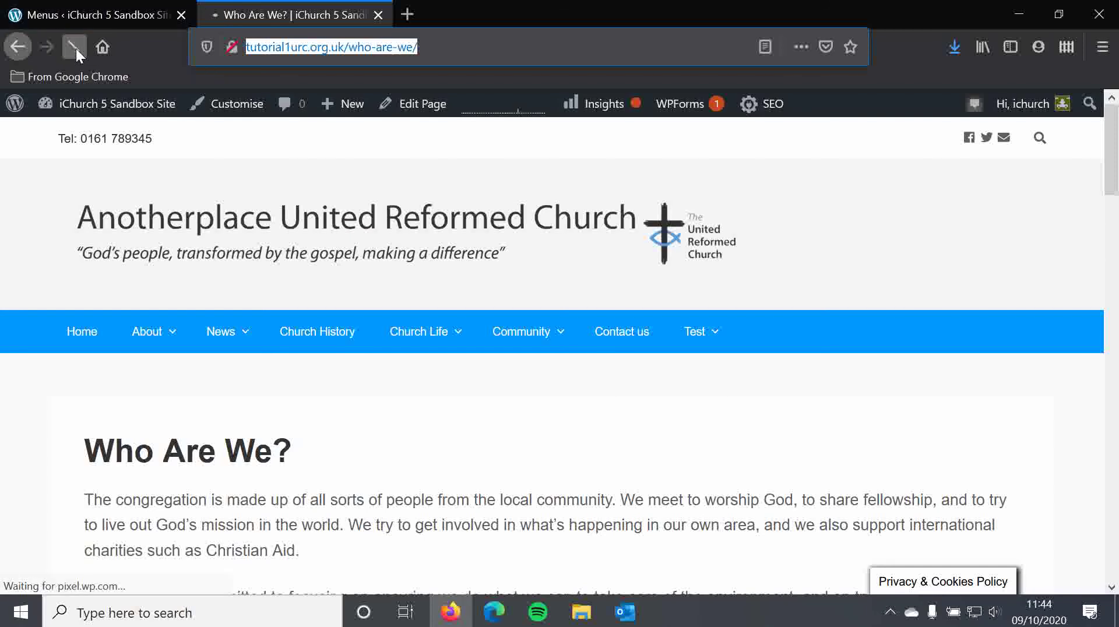
pyautogui.click(167, 343)
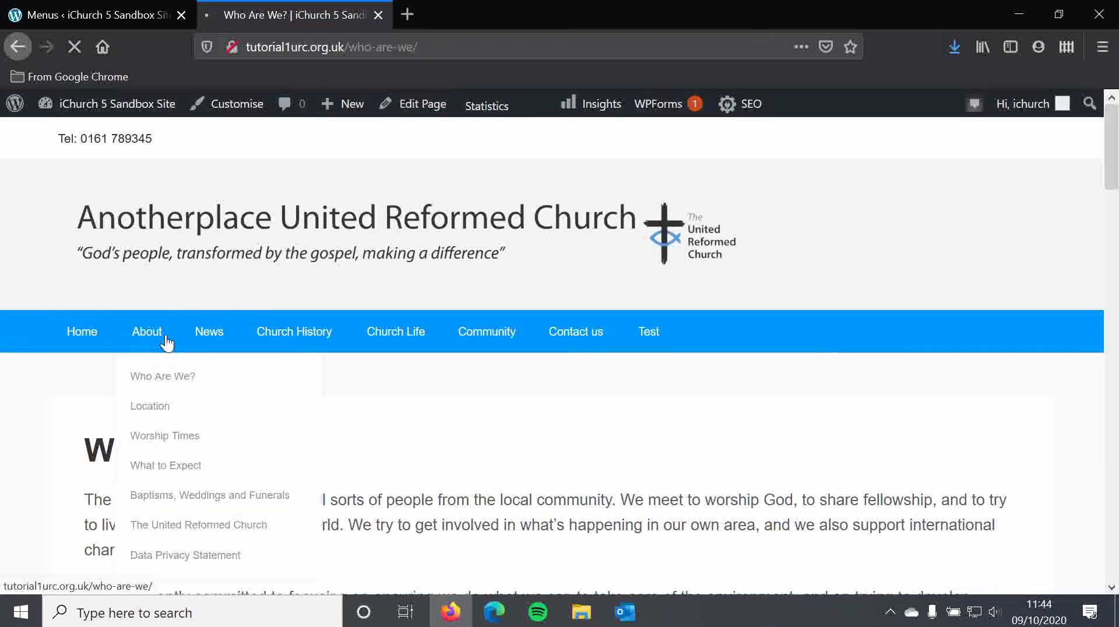
pyautogui.scroll(-3, 253, 441)
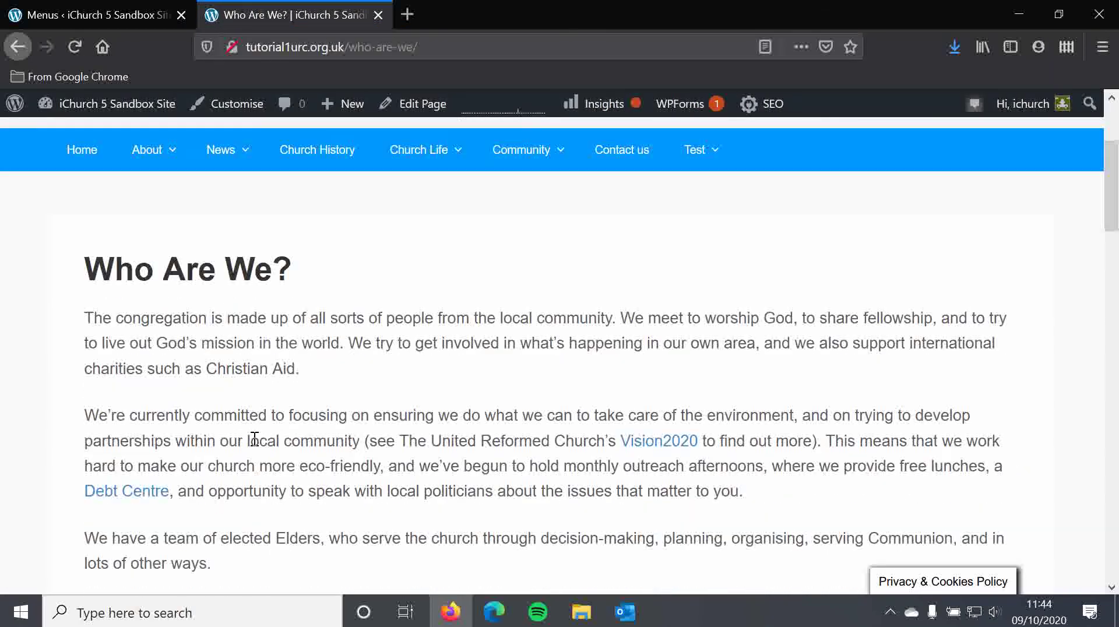
# Examine the saved menu structure and the pages and posts available to add as menu items.
pyautogui.click(71, 5)
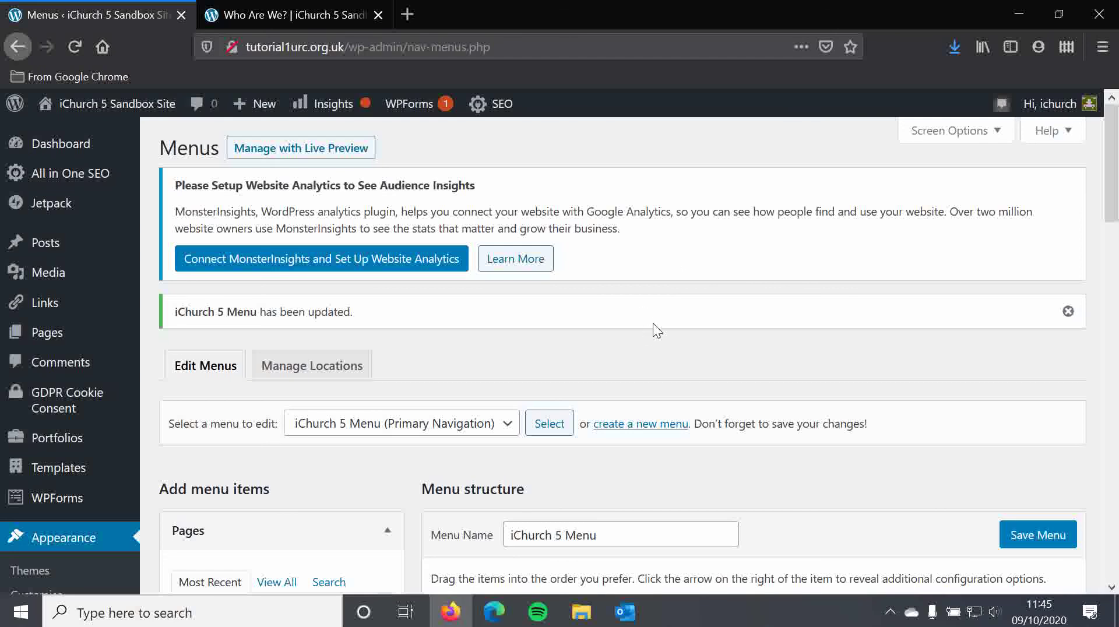
pyautogui.scroll(-3, 607, 337)
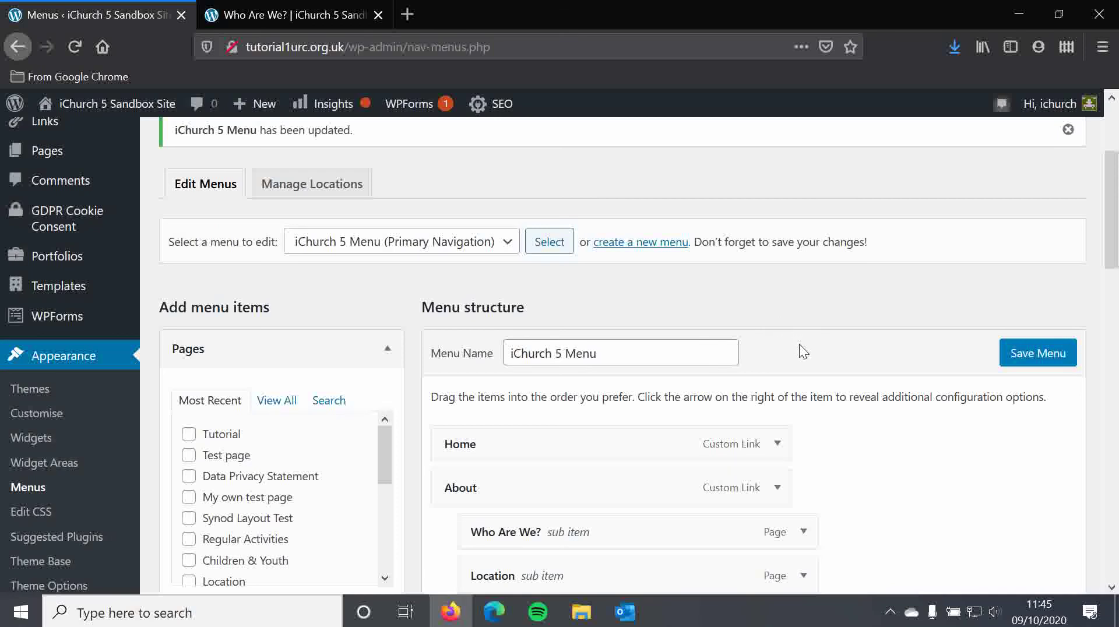
pyautogui.scroll(-1, 797, 346)
pyautogui.scroll(-2, 797, 352)
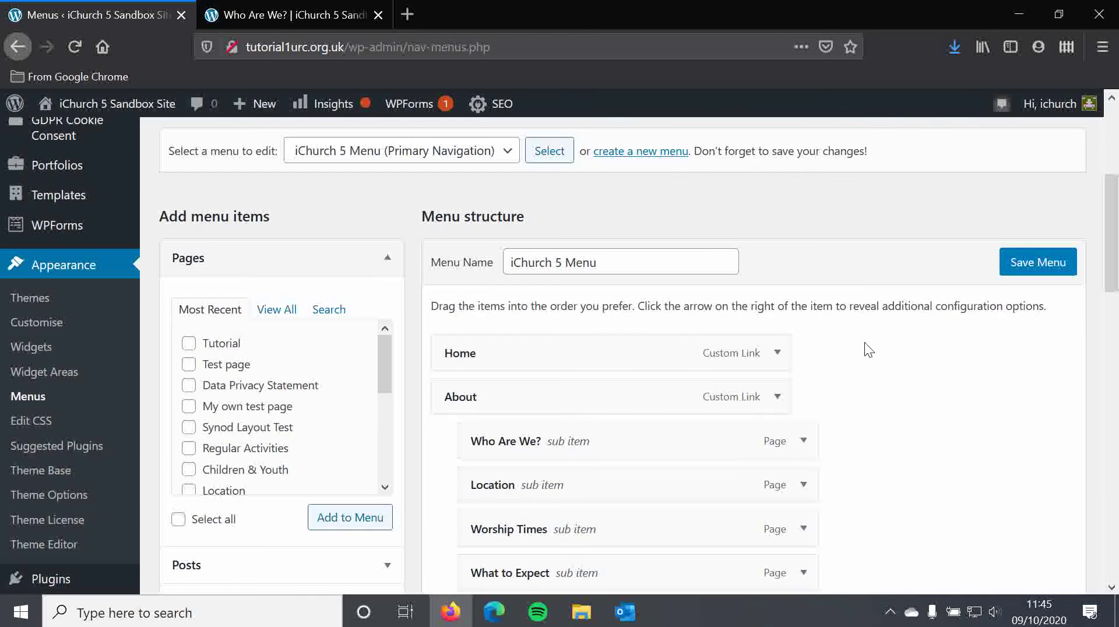
pyautogui.scroll(-2, 887, 365)
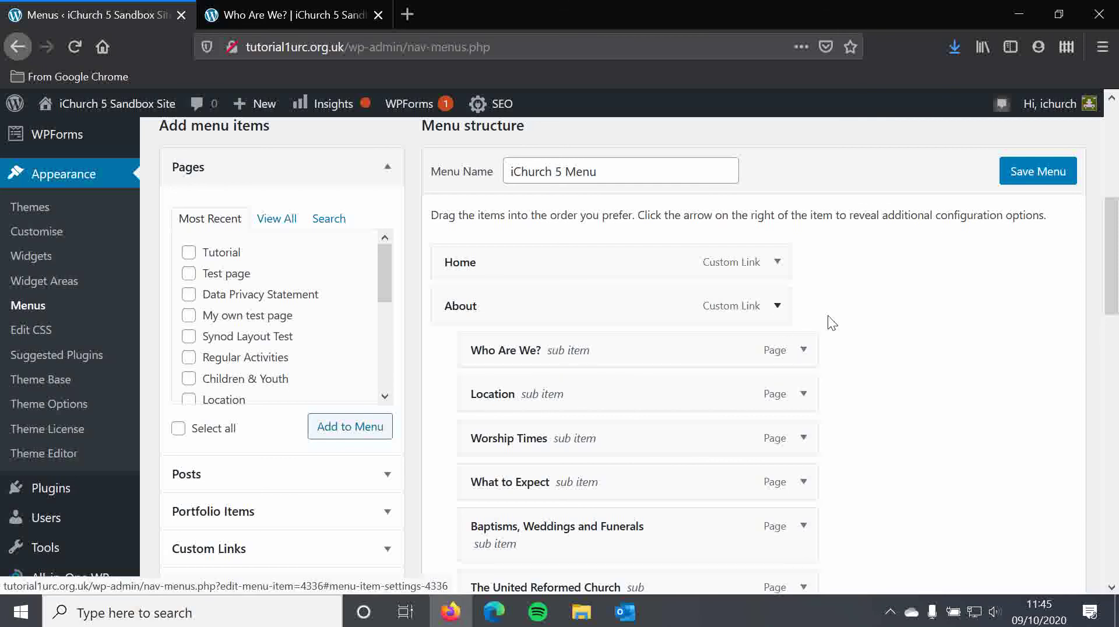
pyautogui.scroll(-1, 952, 296)
pyautogui.scroll(1, 641, 233)
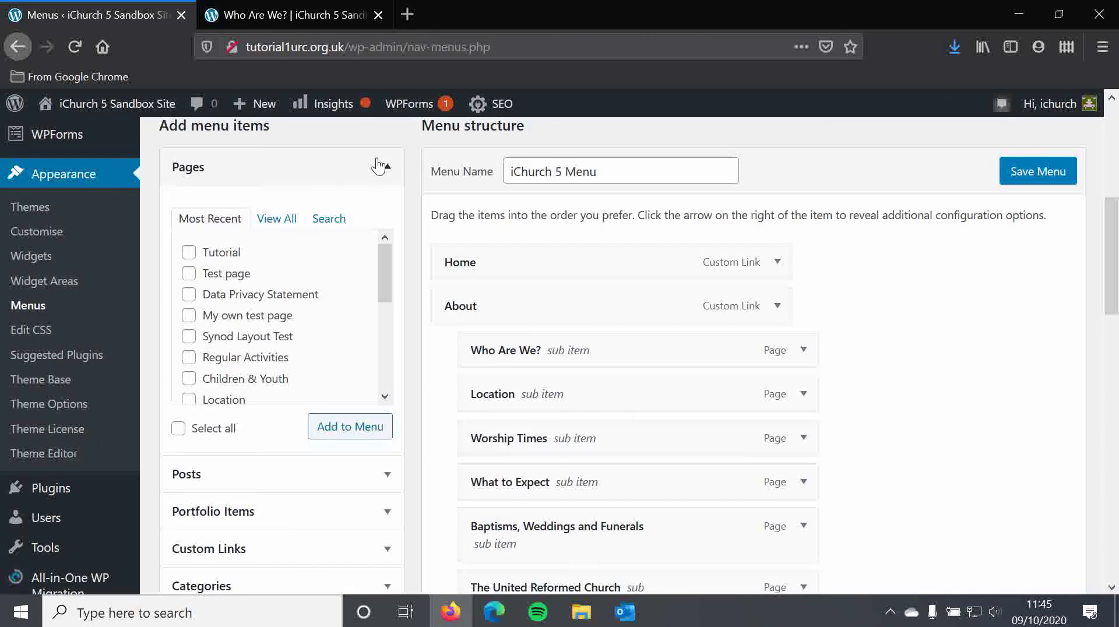
pyautogui.click(379, 166)
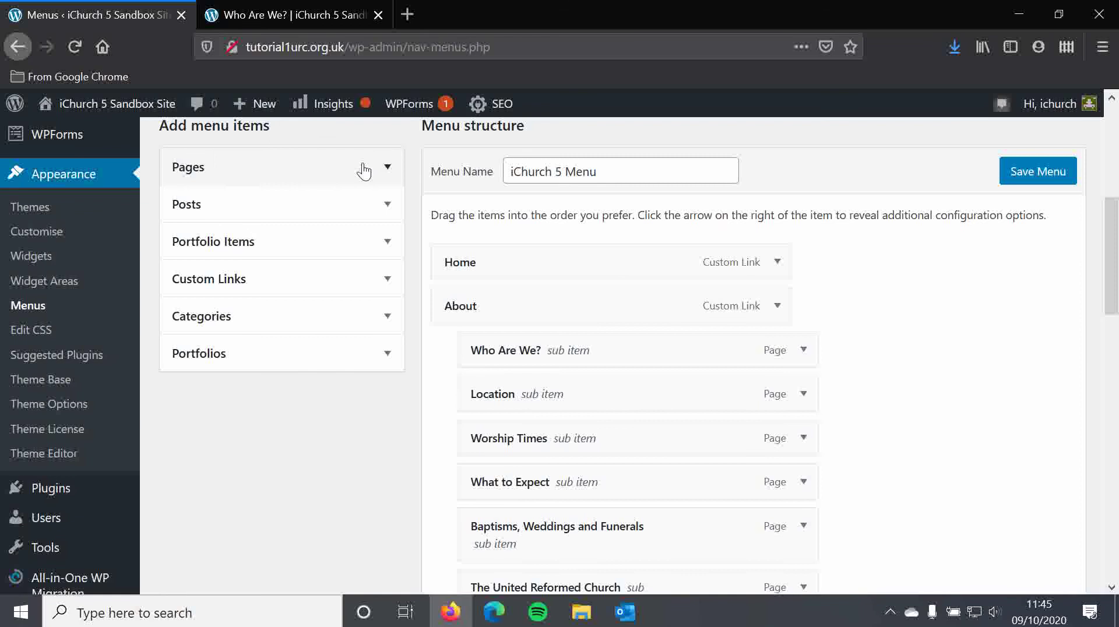
pyautogui.click(388, 208)
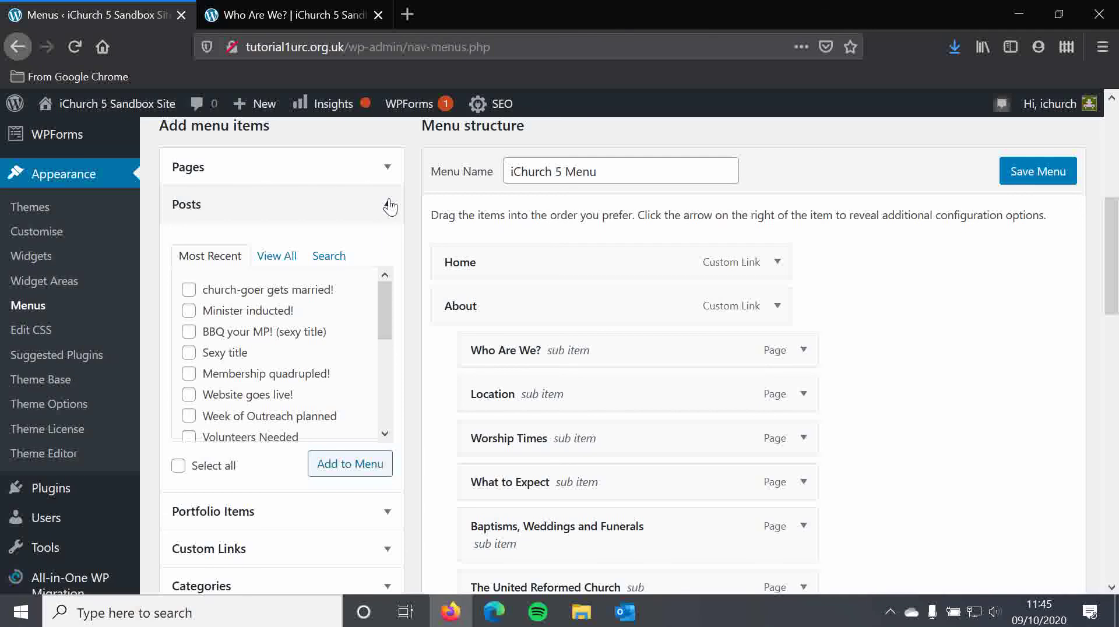
pyautogui.click(390, 207)
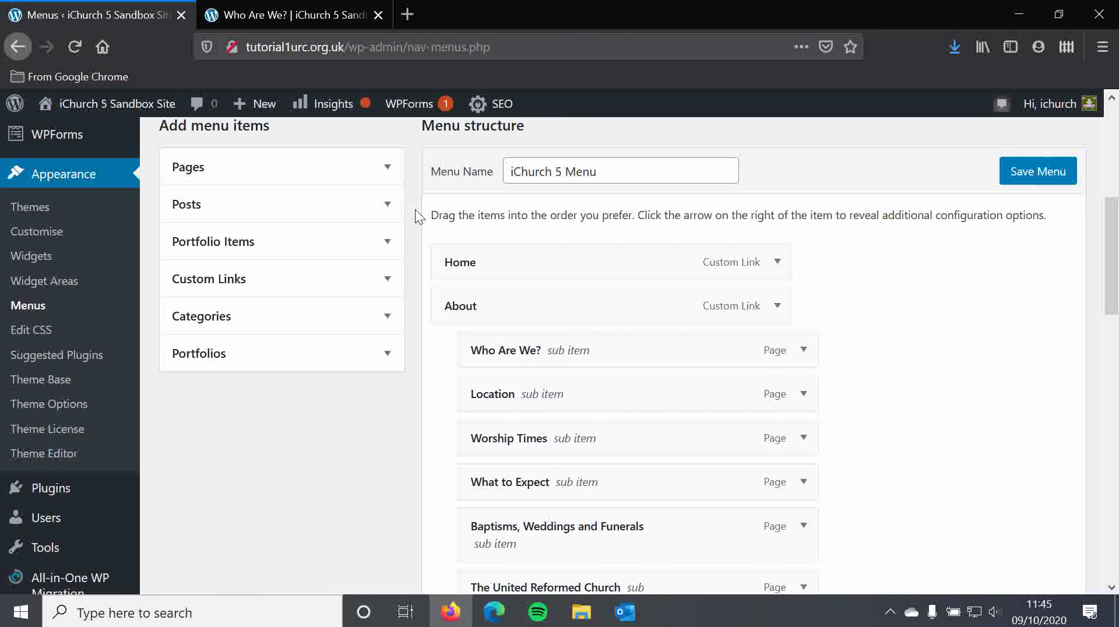
pyautogui.scroll(3, 417, 213)
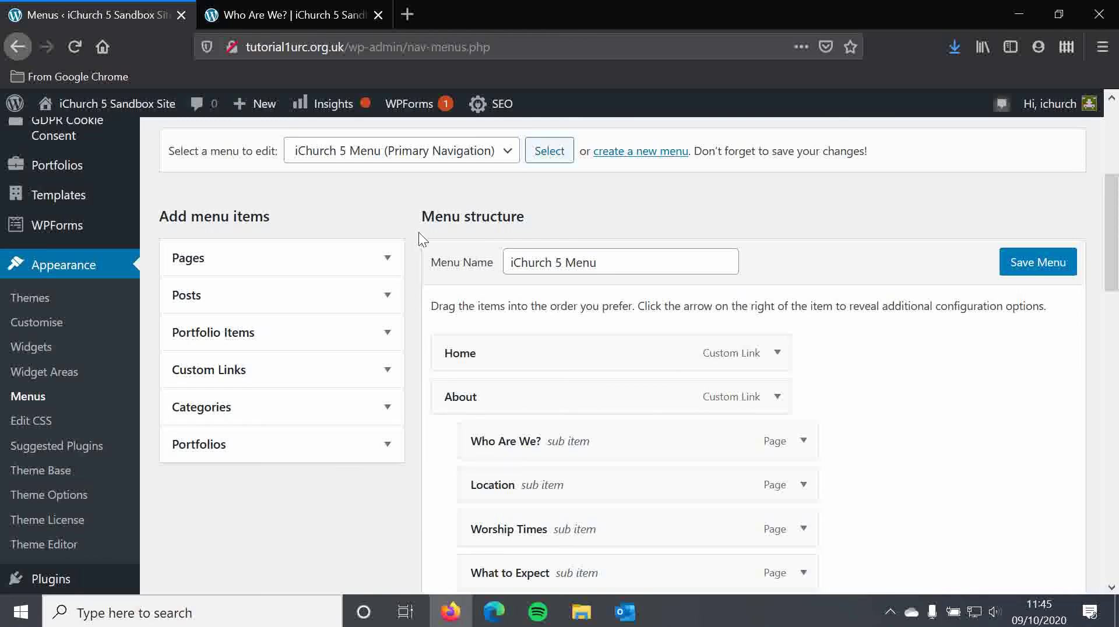
pyautogui.doubleClick(429, 217)
pyautogui.click(396, 217)
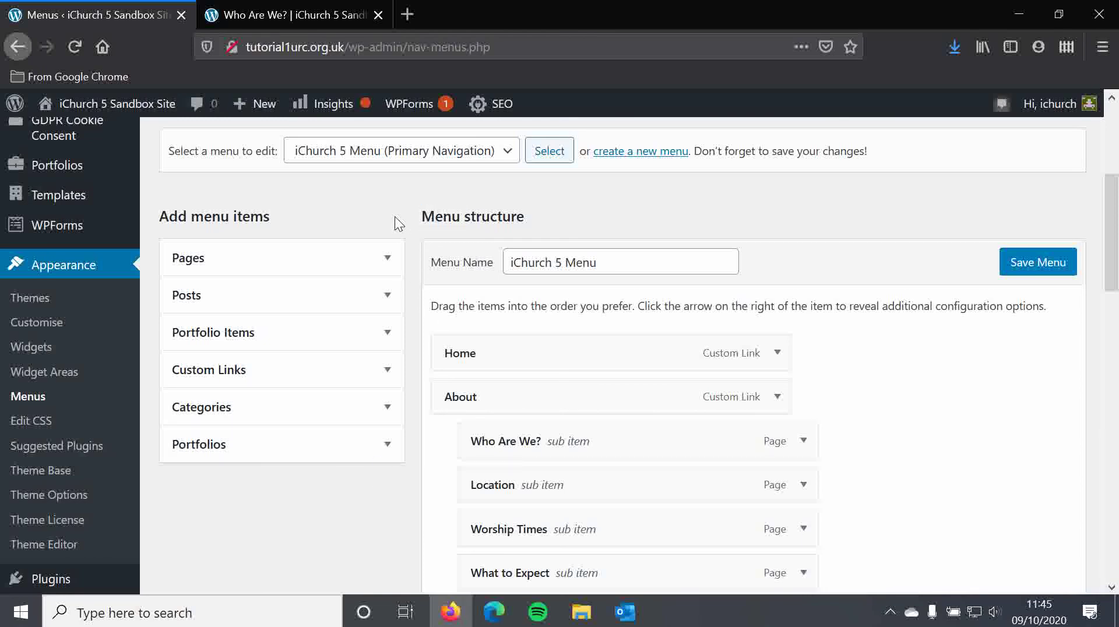